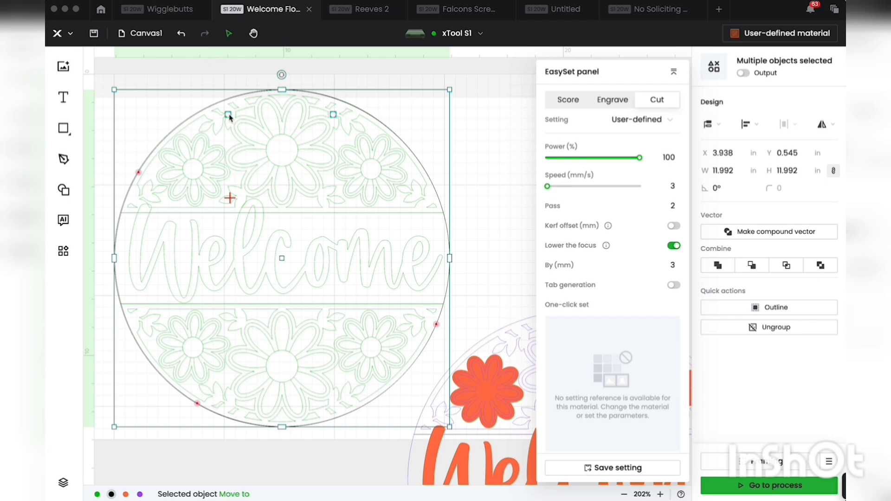
Step: Examine the cut settings of the black circle outline with two small holes around the green design
left_click(478, 134)
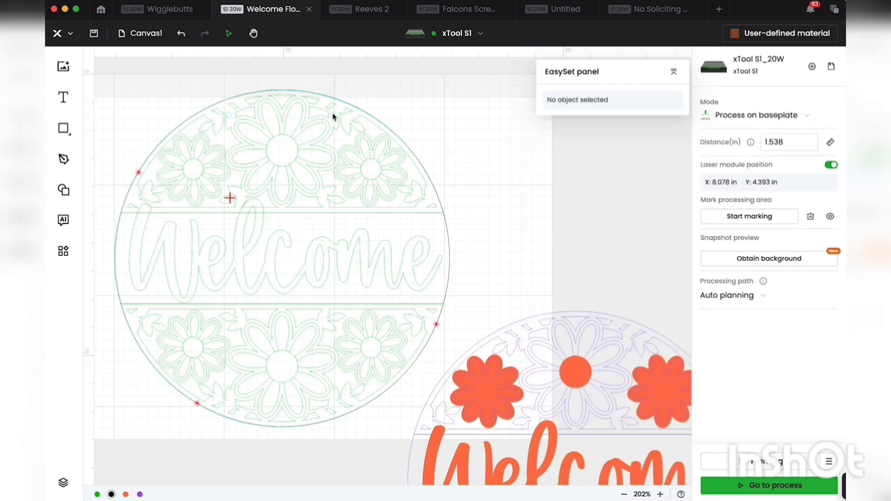
left_click(335, 115)
scroll(312, 146, "down", 5)
scroll(312, 146, "right", 5)
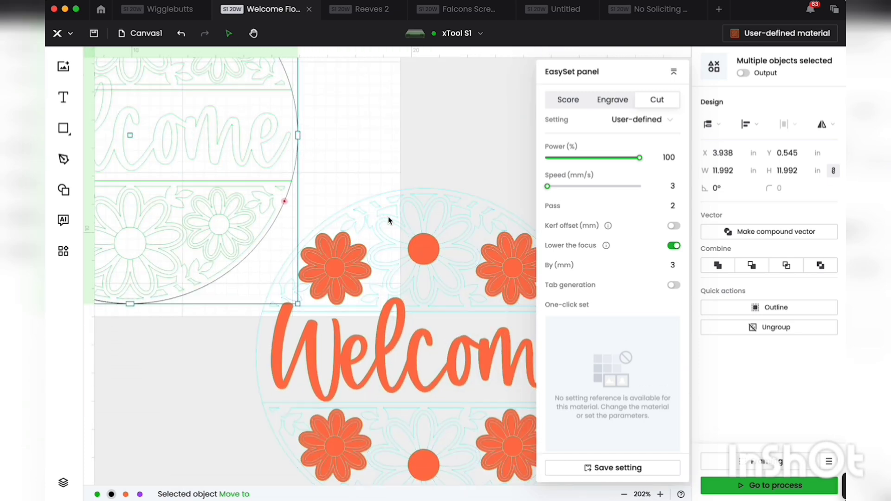
Step: Select all orange engraving pieces by color and move them clear of the purple cut design, to about X 28.2 in, Y 11.9 in
left_click(379, 221)
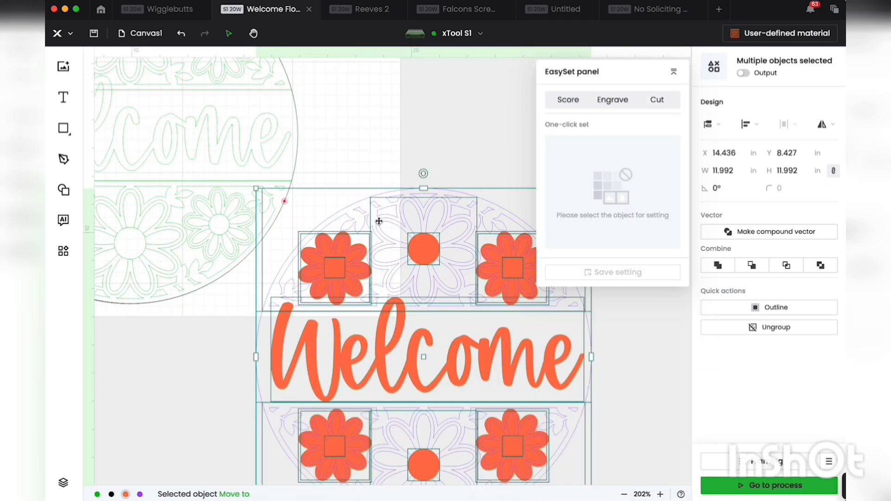
left_click(140, 495)
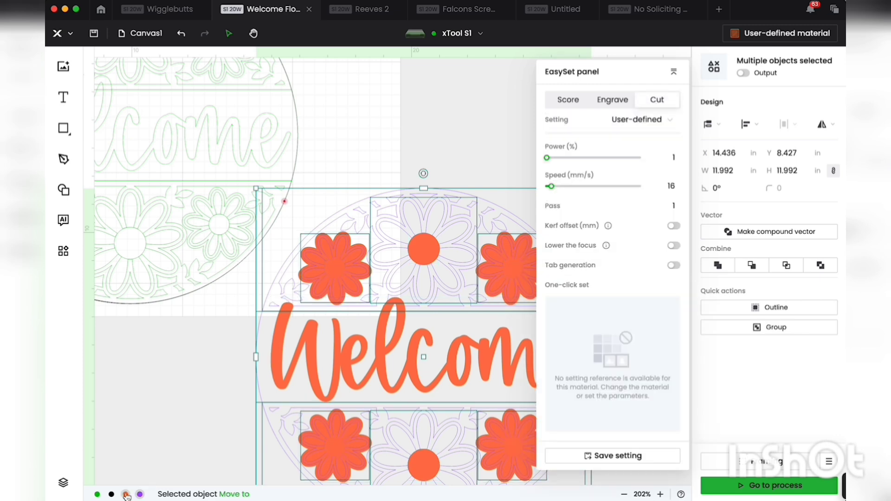
left_click(126, 494)
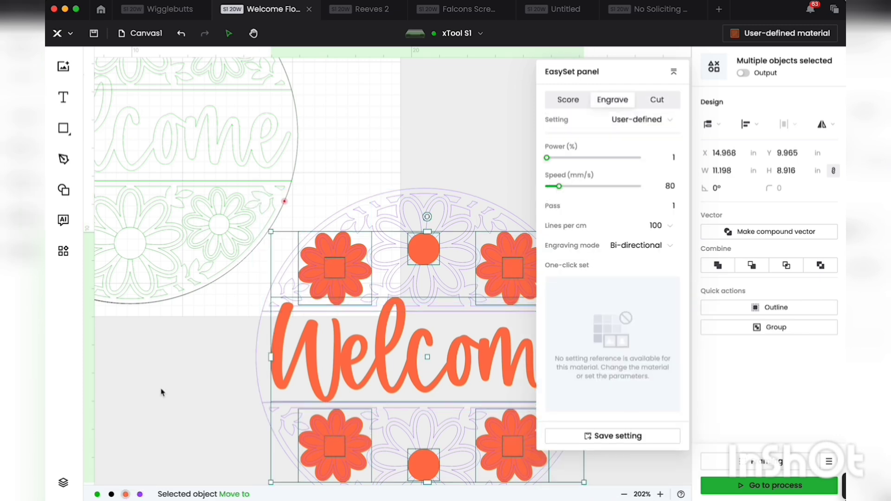
scroll(161, 392, "right", 2)
scroll(161, 393, "down", 2)
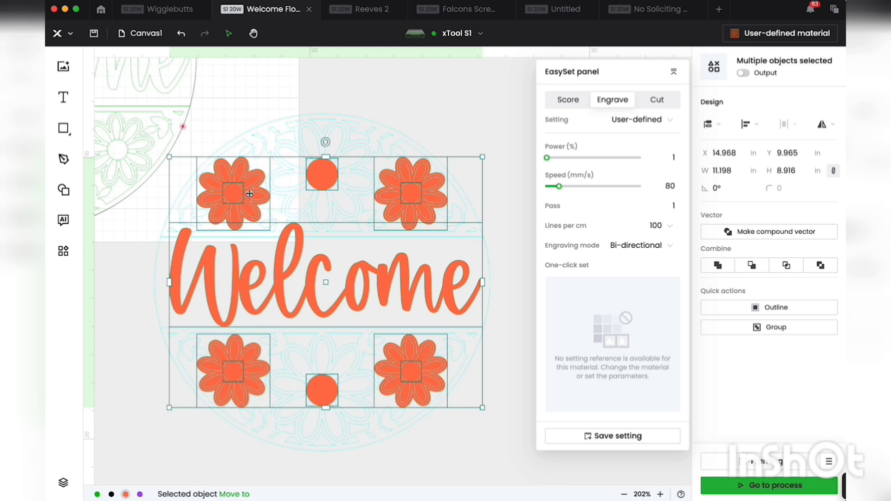
left_click_drag(246, 180, 507, 146)
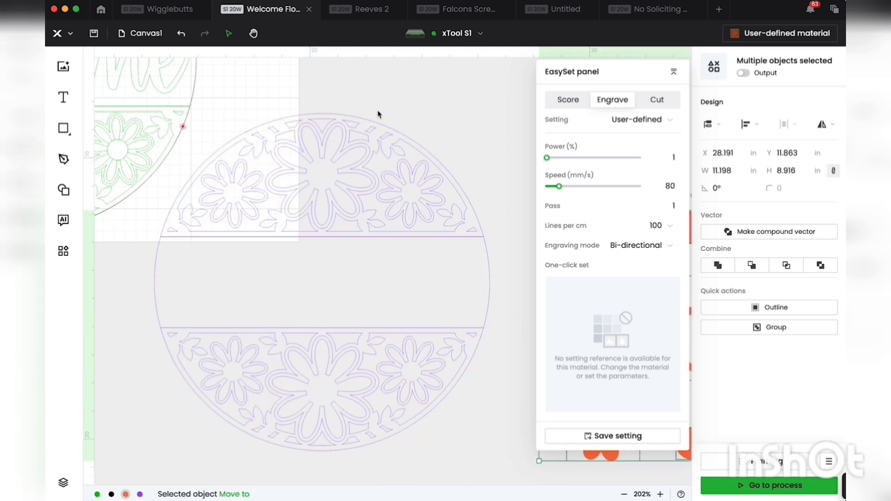
Step: Select the black circle outline around the green design and undo its slight displacement
scroll(379, 113, "up", 5)
scroll(379, 114, "left", 5)
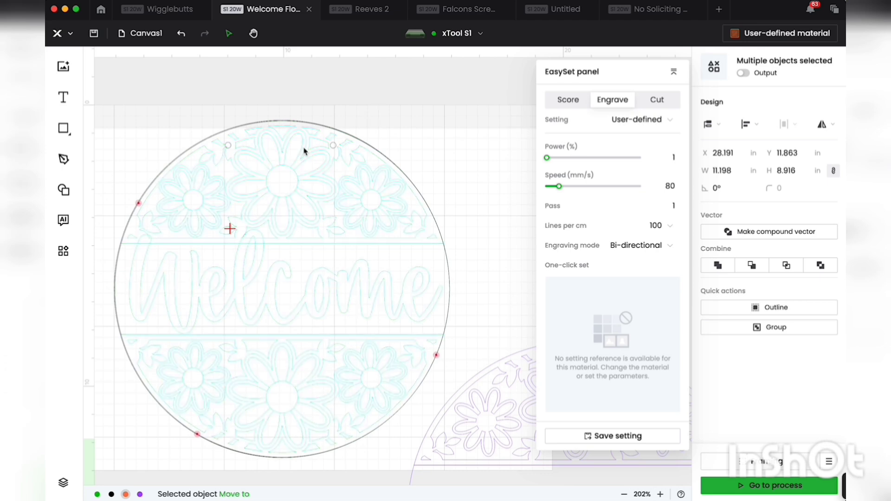
left_click(333, 146)
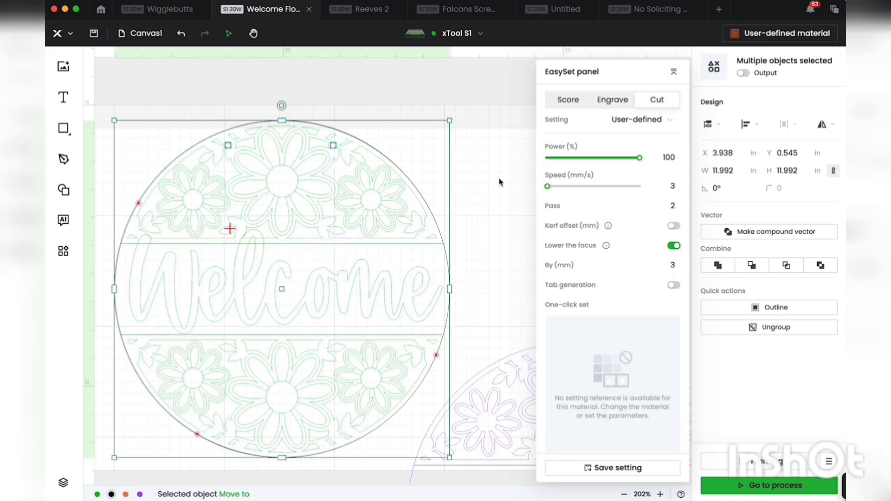
scroll(496, 182, "right", 2)
scroll(496, 181, "down", 1)
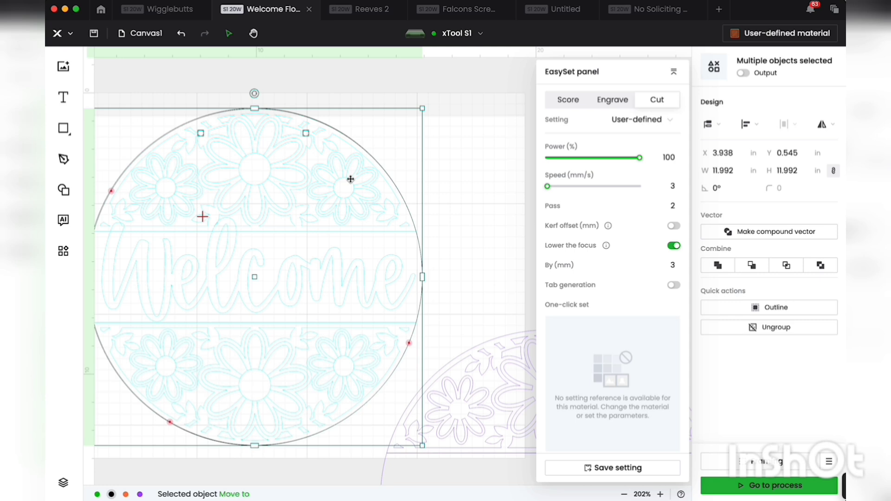
left_click_drag(351, 180, 352, 180)
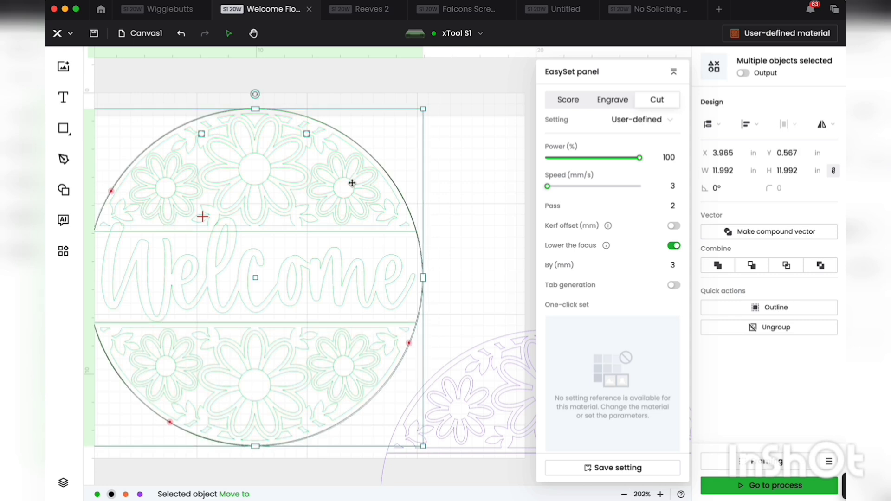
left_click(182, 35)
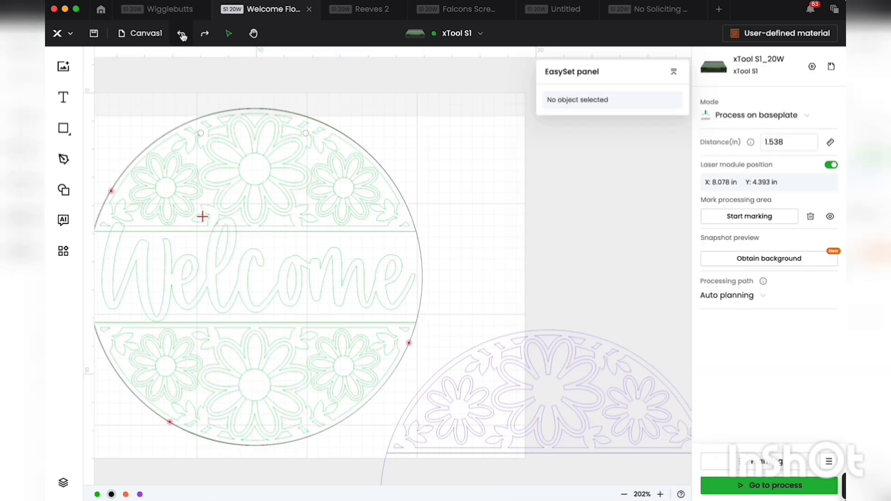
Step: Switch off output for all green score objects so they are excluded from processing
left_click(308, 136)
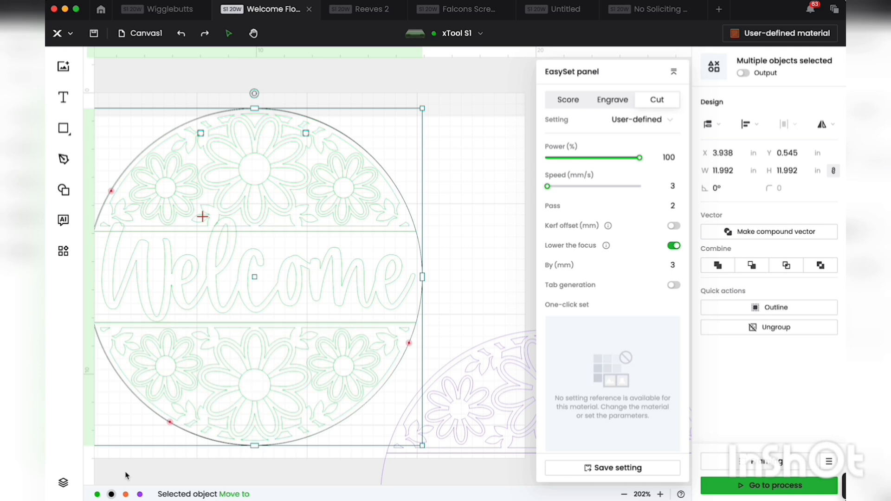
left_click(97, 495)
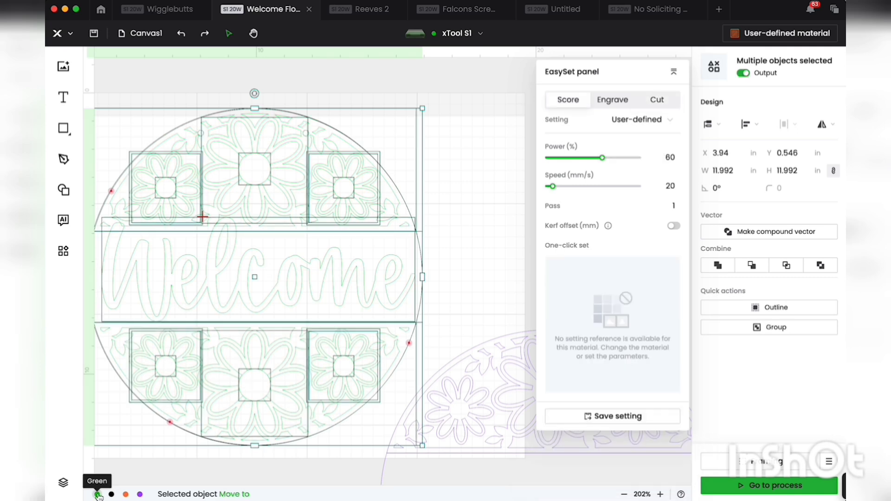
left_click(744, 73)
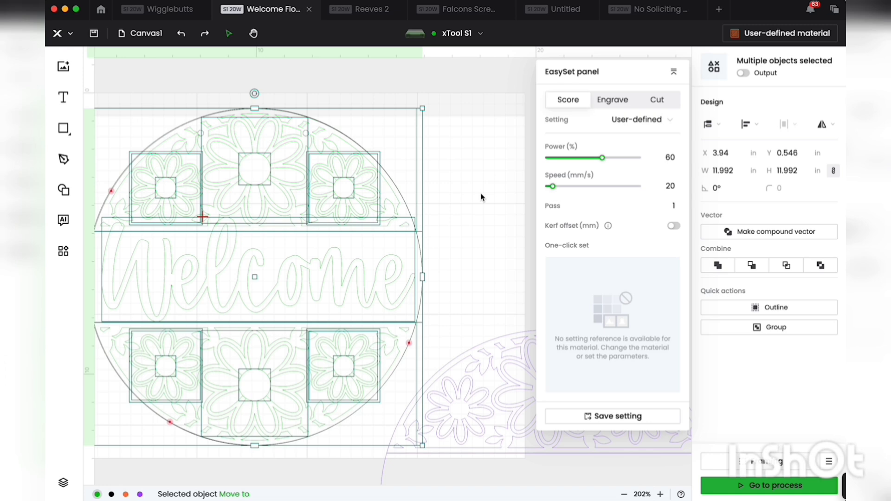
Step: Move the purple design together with its orange pieces so the purple circle overlays the green design, at about X 3.97 in, Y 0.55 in
scroll(481, 197, "down", 4)
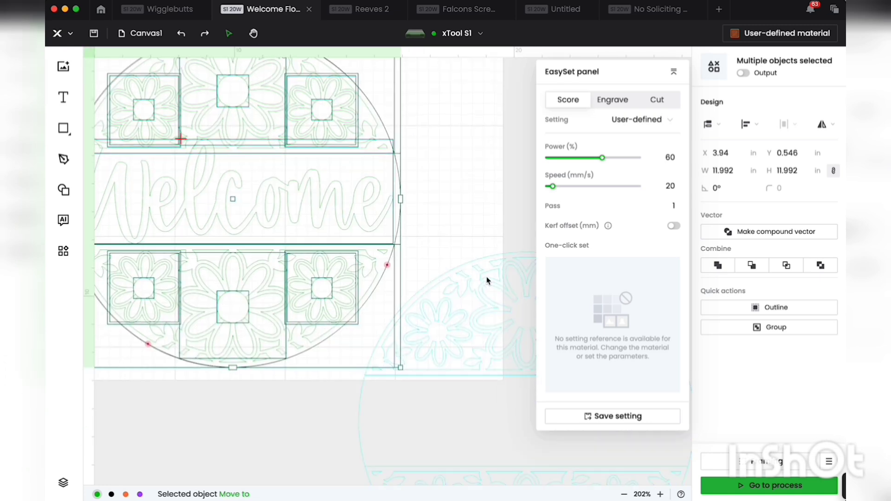
left_click_drag(487, 277, 216, 107)
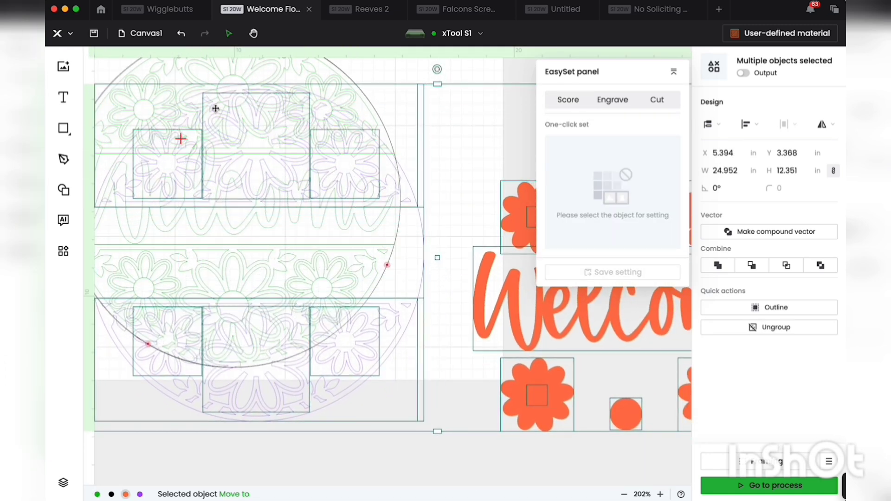
left_click(125, 495)
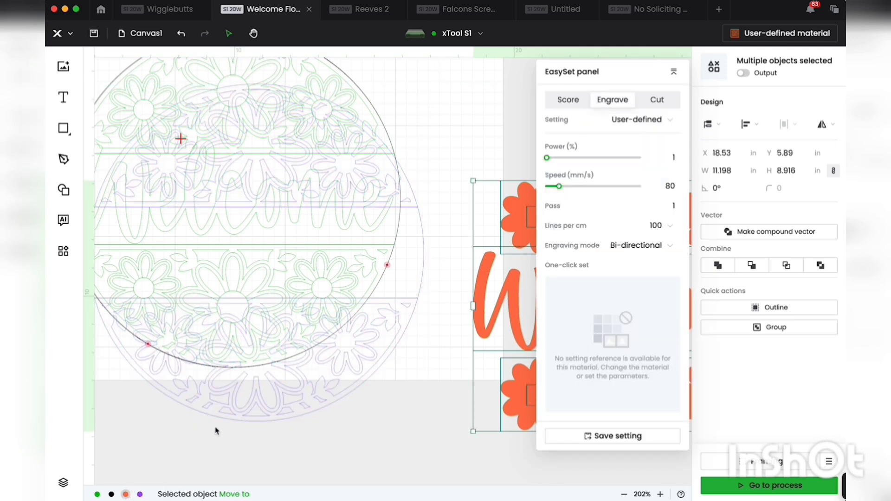
left_click_drag(272, 415, 250, 356)
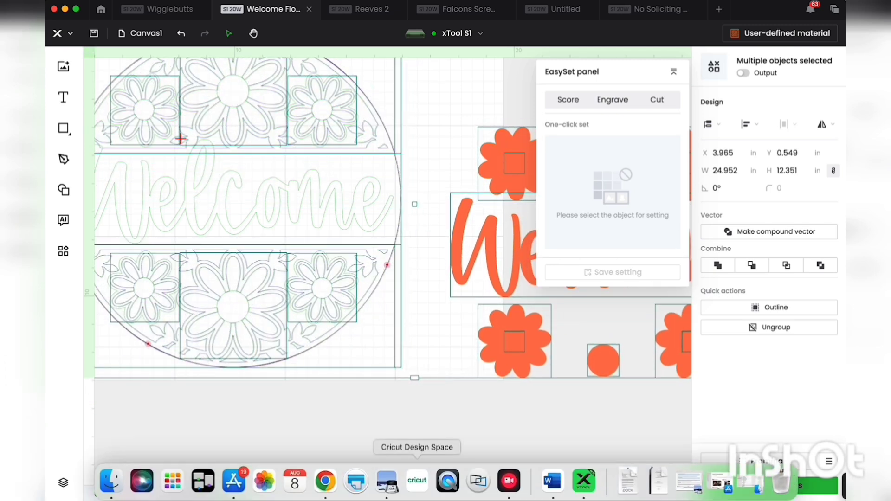
left_click(386, 446)
scroll(387, 446, "up", 2)
scroll(388, 446, "left", 1)
scroll(386, 445, "up", 1)
scroll(386, 446, "left", 1)
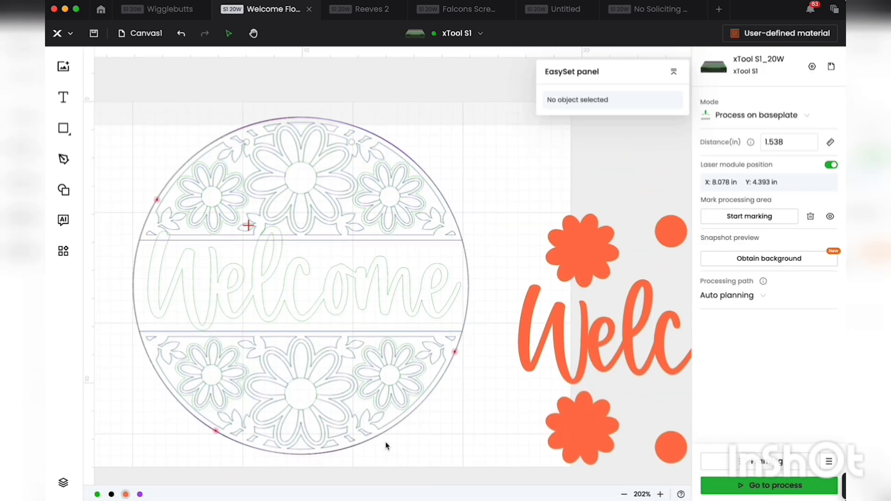
Step: Examine the green layer's objects and score settings within the overlaid designs
left_click(258, 311)
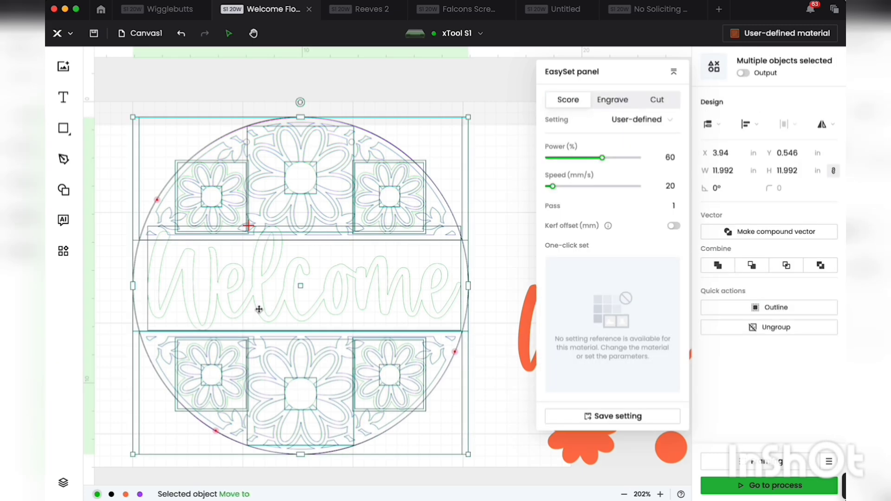
left_click(483, 215)
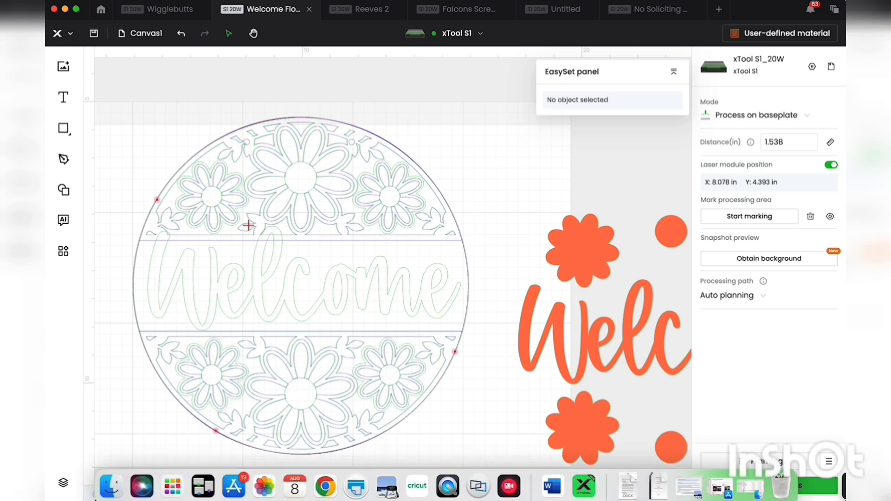
left_click(97, 495)
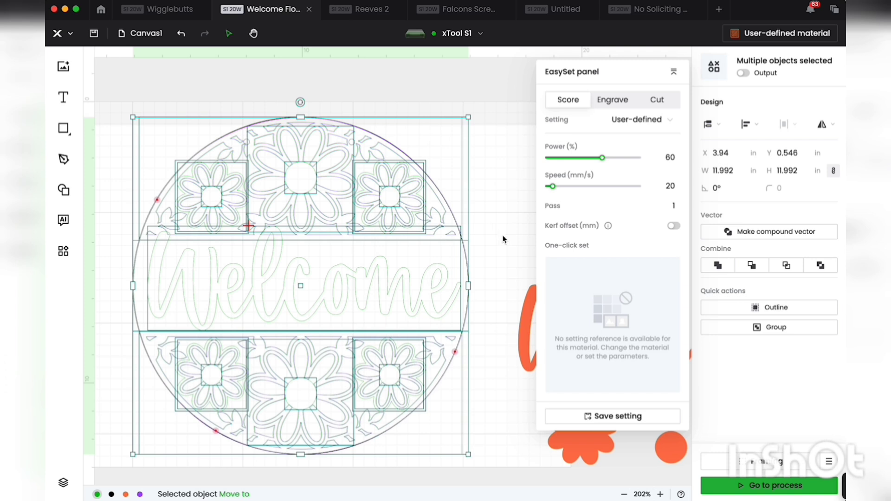
left_click(488, 235)
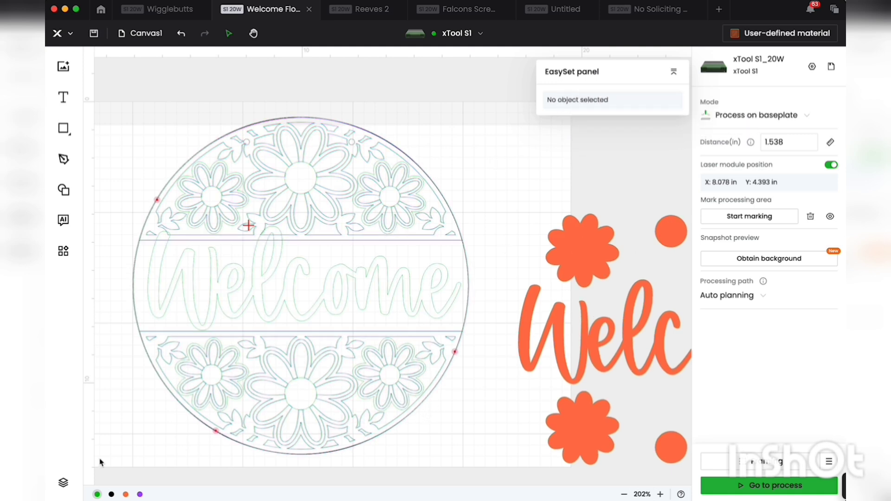
left_click(97, 495)
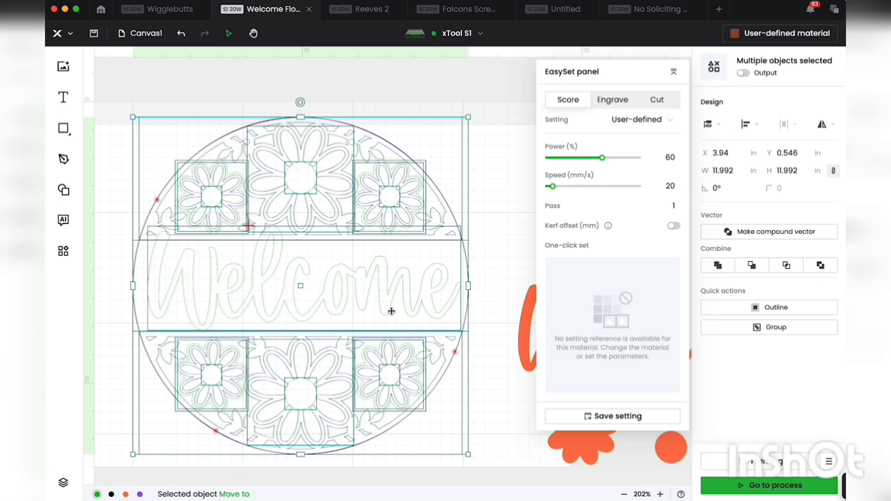
Step: Align the purple design and black circle with the red marked points, at about X 3.93 in, Y 0.56 in and X 3.93 in, Y 0.57 in
left_click(140, 494)
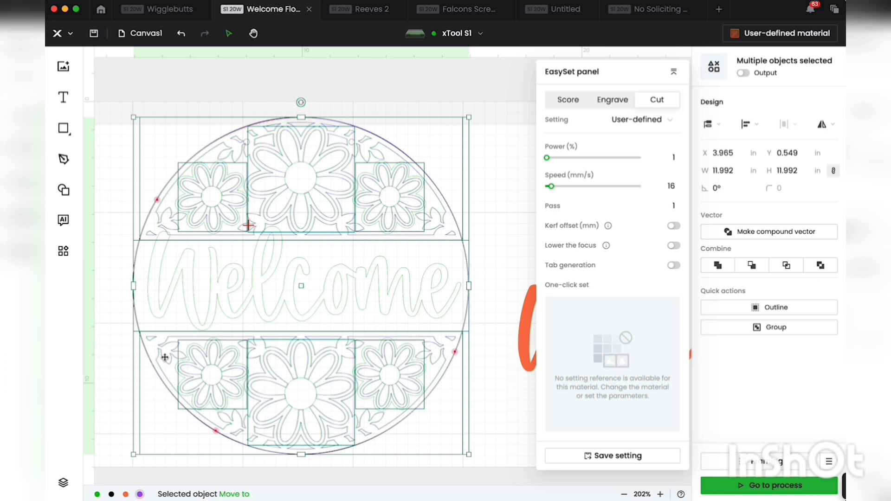
left_click_drag(169, 359, 168, 359)
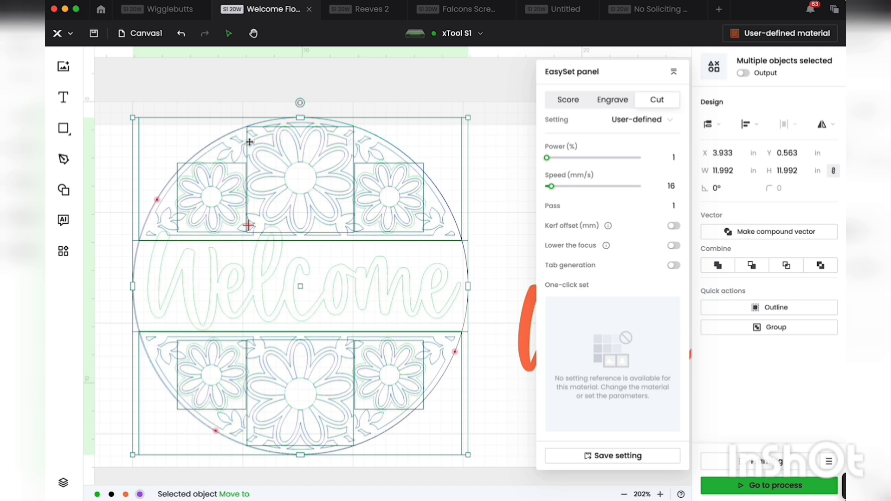
key("super+g")
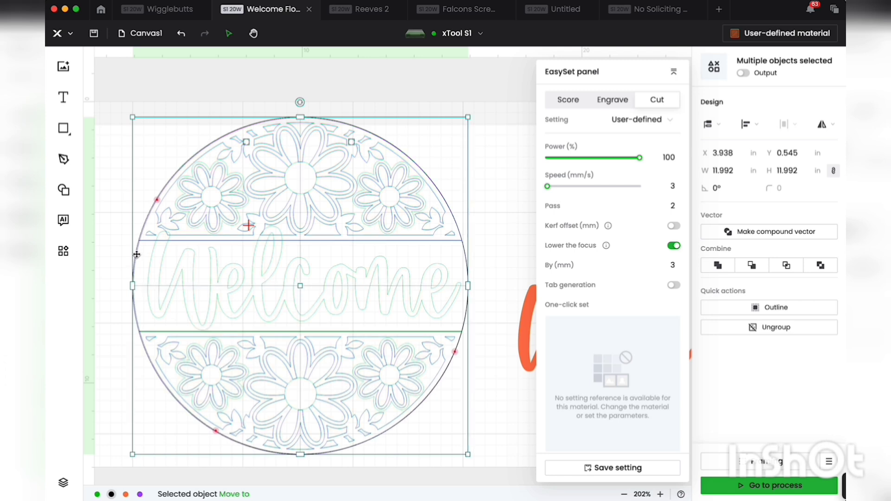
left_click_drag(136, 255, 143, 256)
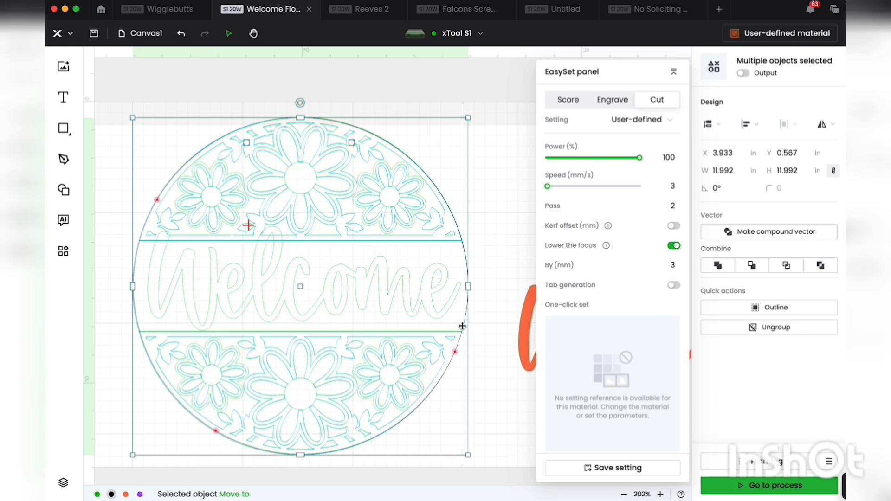
Step: Have the machine measure the material distance automatically and acknowledge the tip about marking the processing area again
left_click(482, 161)
left_click(833, 141)
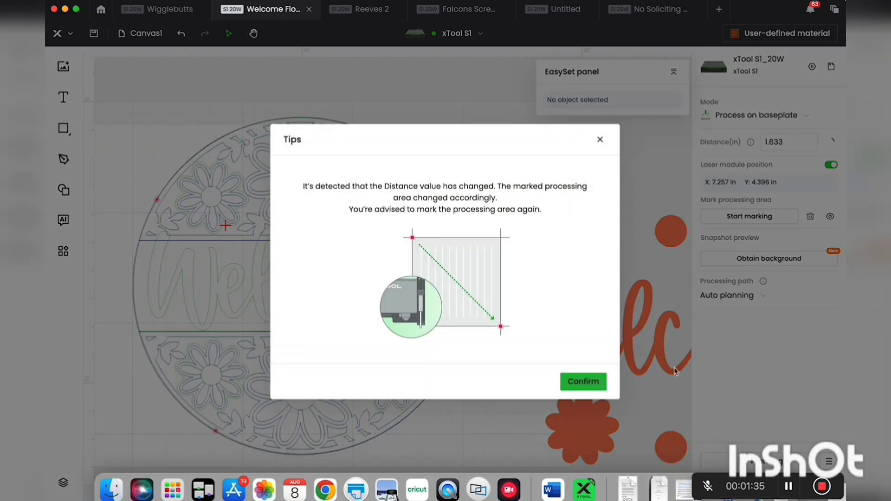
left_click(570, 382)
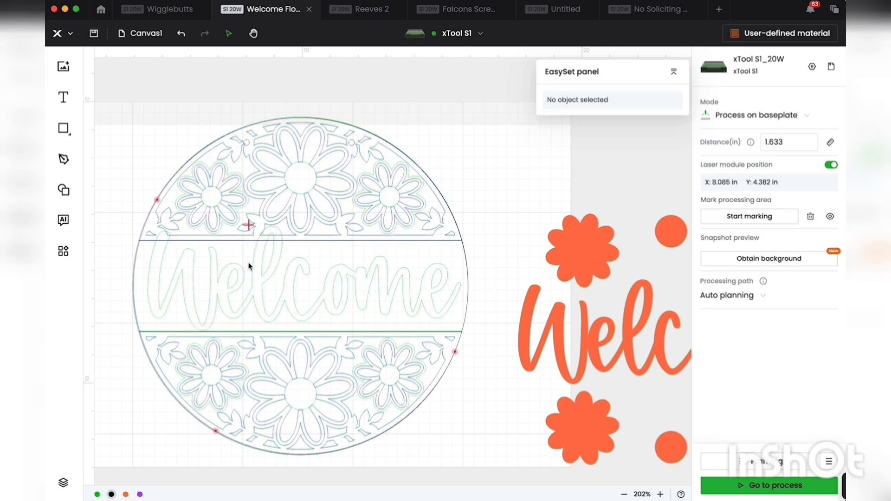
Step: Move the black circle outline with its two holes off the purple design, to about X 18.3 in, Y 2.2 in
left_click(250, 145)
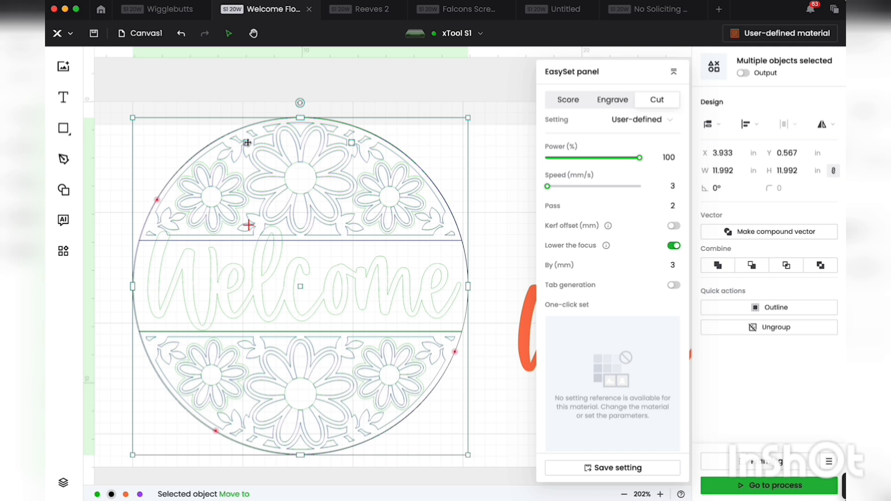
left_click(505, 198)
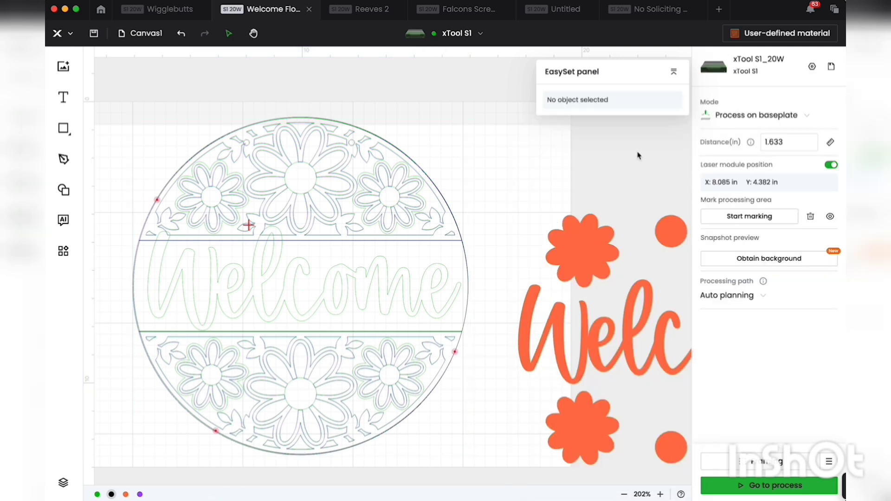
key("super+a")
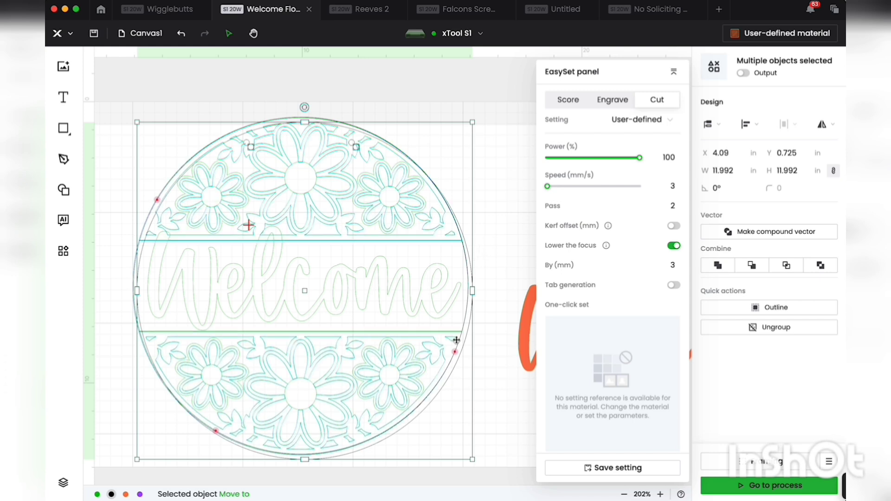
left_click_drag(464, 380, 890, 420)
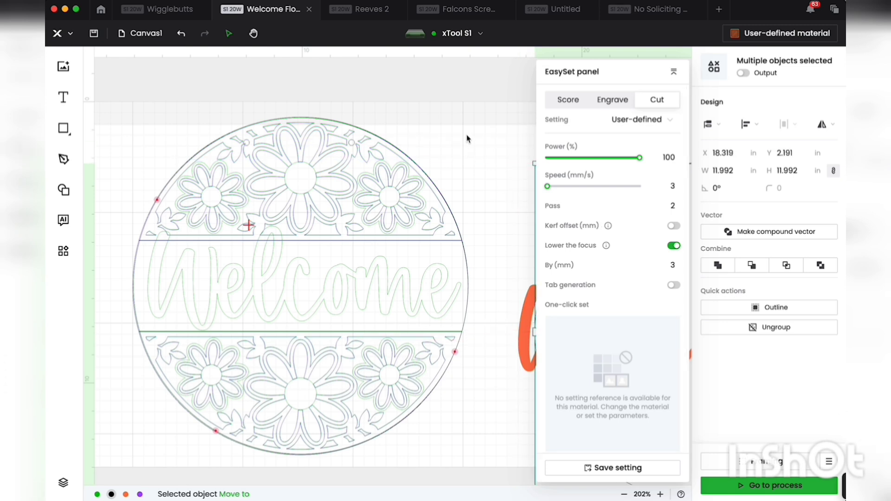
Step: Assign the 11.992 in outer circle and its two hanging holes to the purple layer
left_click(352, 147)
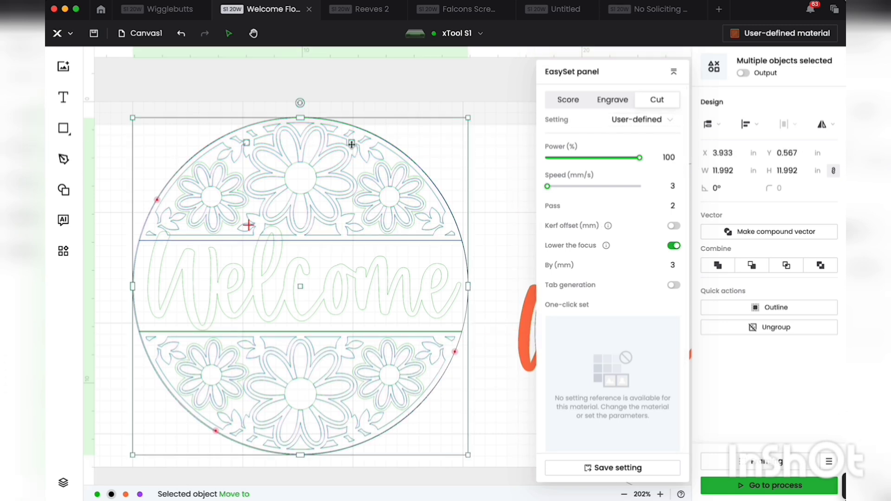
left_click(247, 143)
left_click(248, 145)
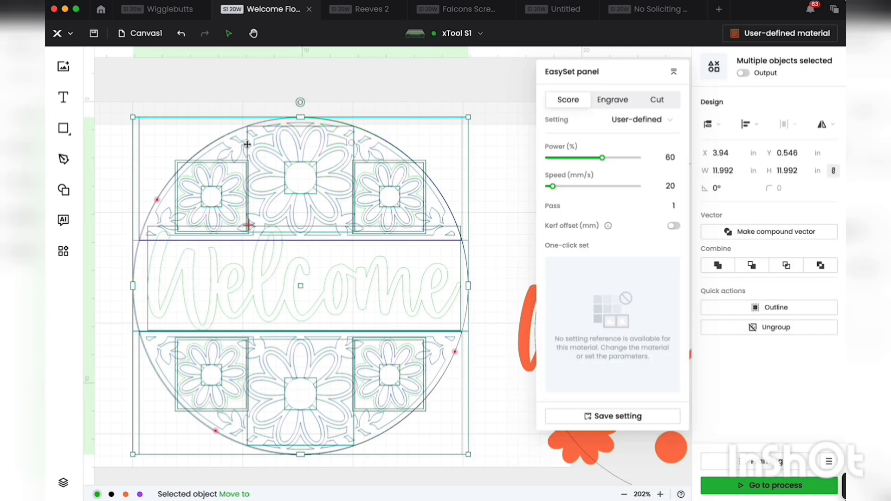
key("ctrl+a")
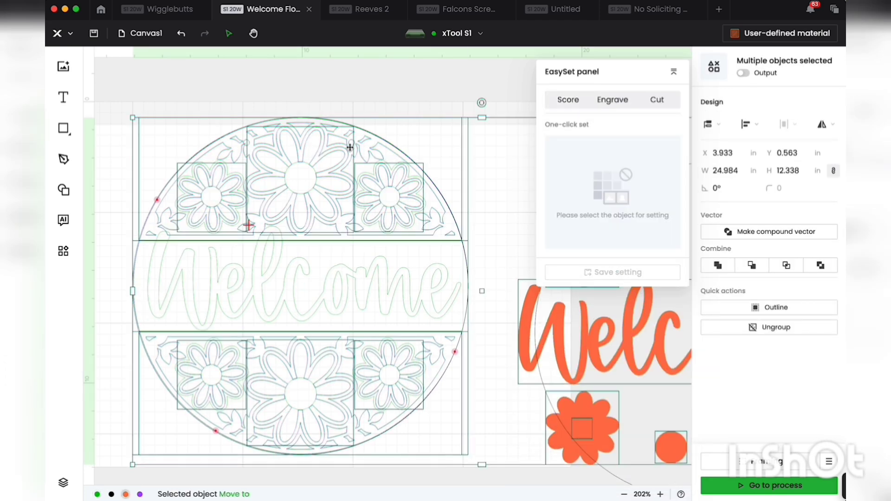
left_click(352, 145)
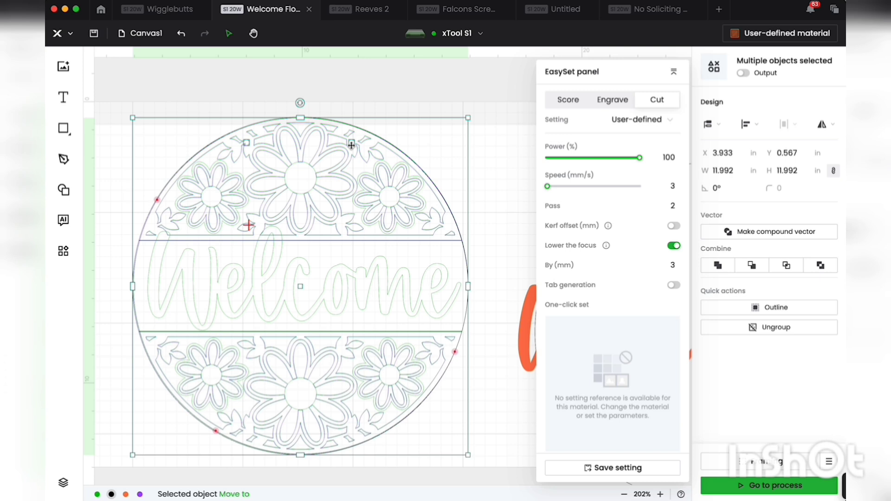
right_click(351, 145)
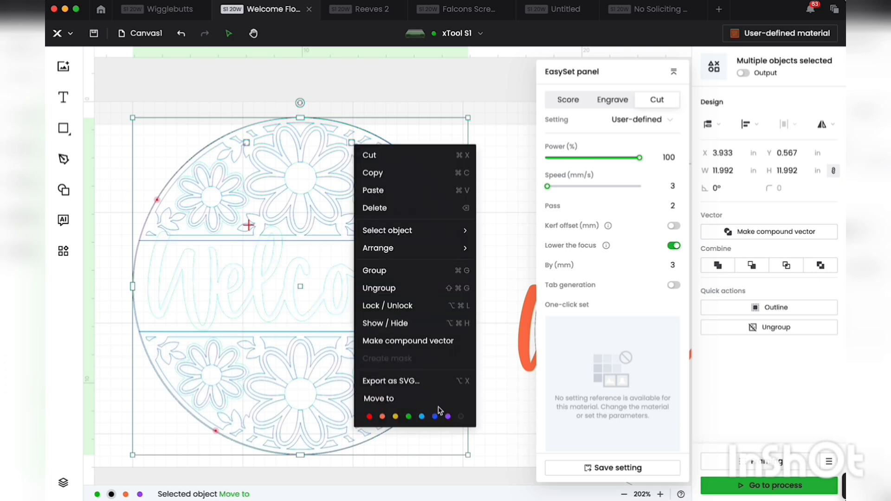
left_click(449, 417)
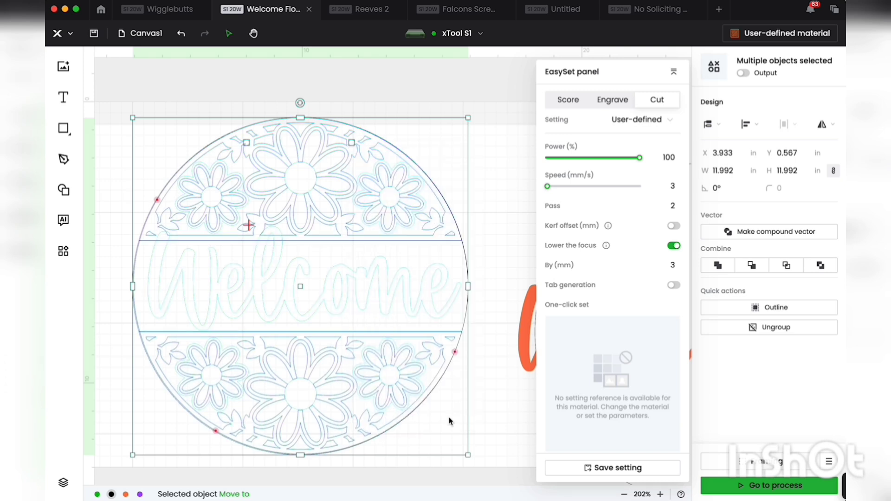
Step: Examine which objects inside the circle group and the floral sign group belong to the purple layer
left_click(63, 483)
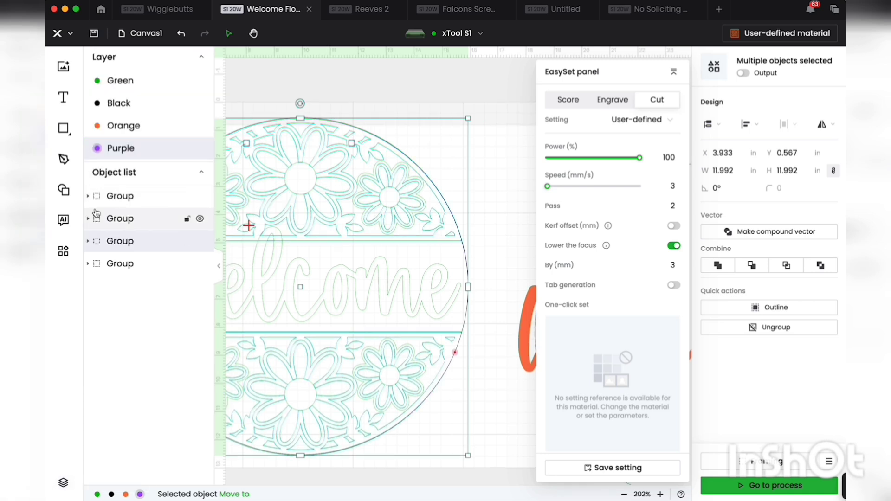
left_click(98, 148)
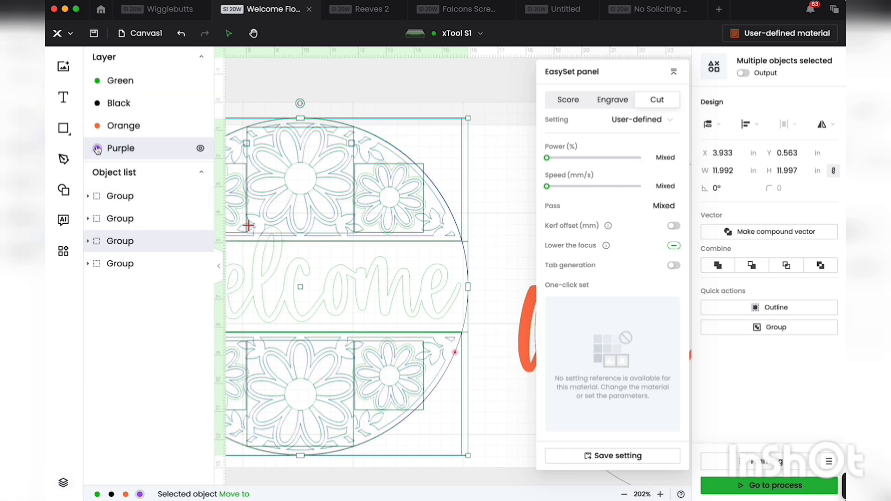
left_click(87, 197)
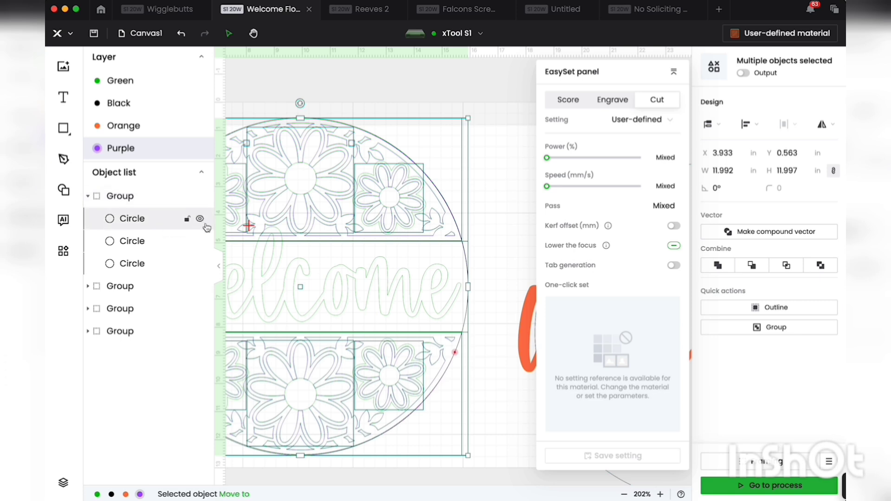
left_click(89, 288)
scroll(90, 290, "down", 4)
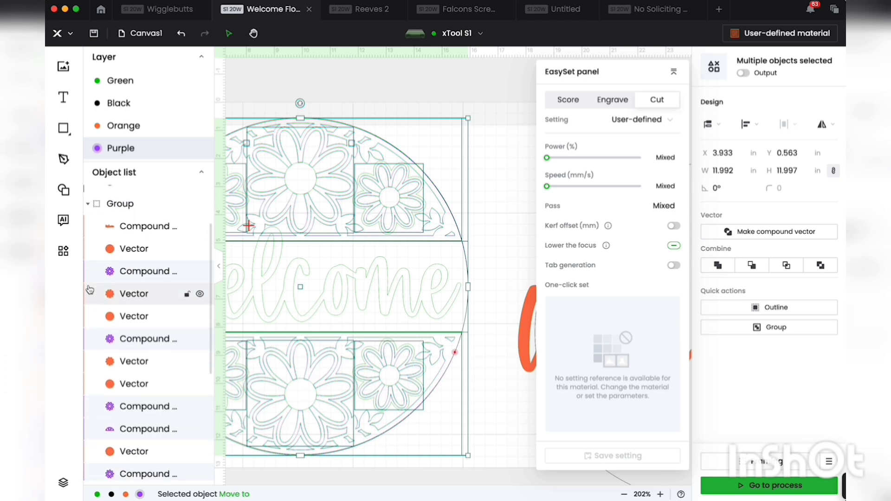
scroll(89, 290, "down", 3)
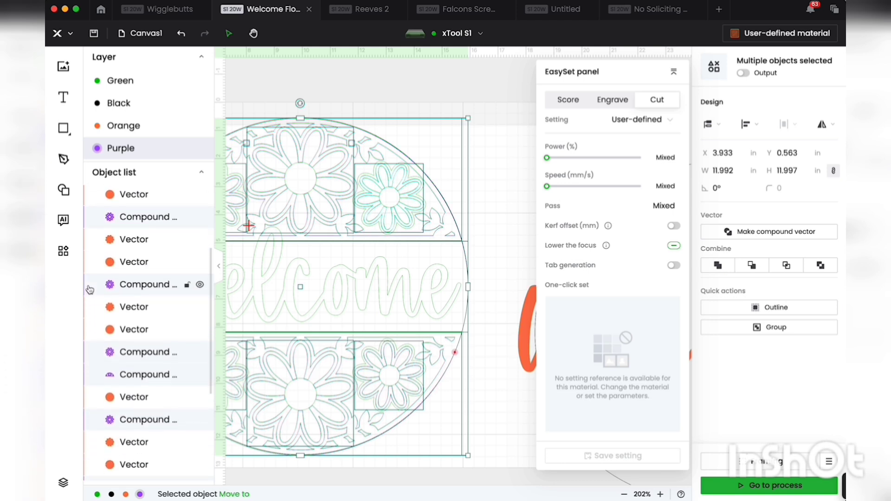
scroll(90, 290, "down", 6)
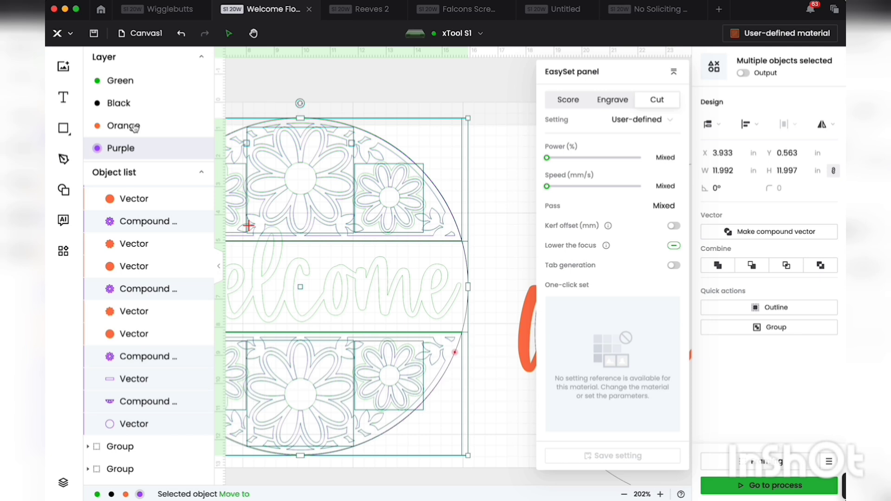
Step: Hide the orange and green layers
left_click(204, 132)
left_click(201, 127)
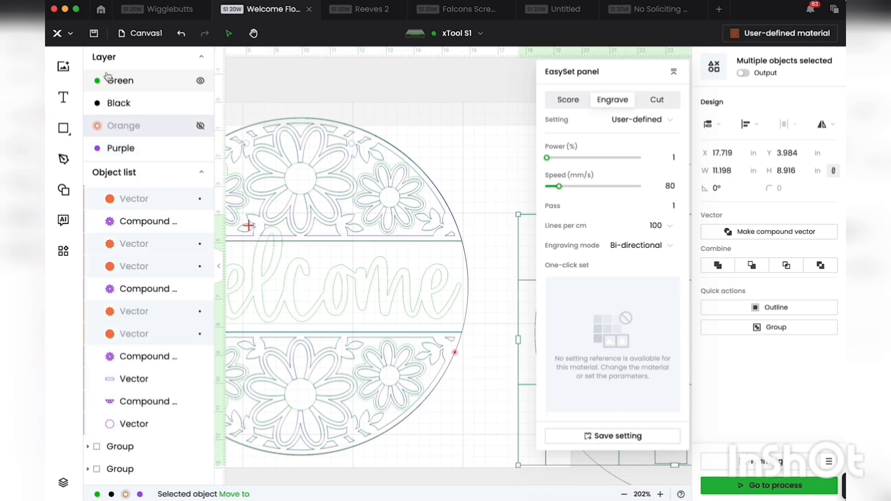
left_click(201, 80)
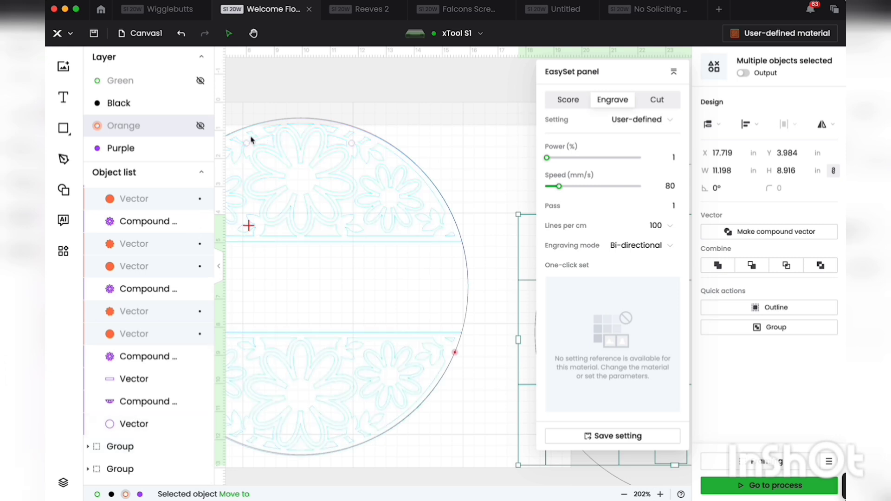
Step: Hide the large outer circle in the purple group that also contains the two hanging holes
left_click(88, 447)
scroll(103, 453, "down", 2)
scroll(103, 453, "down", 1)
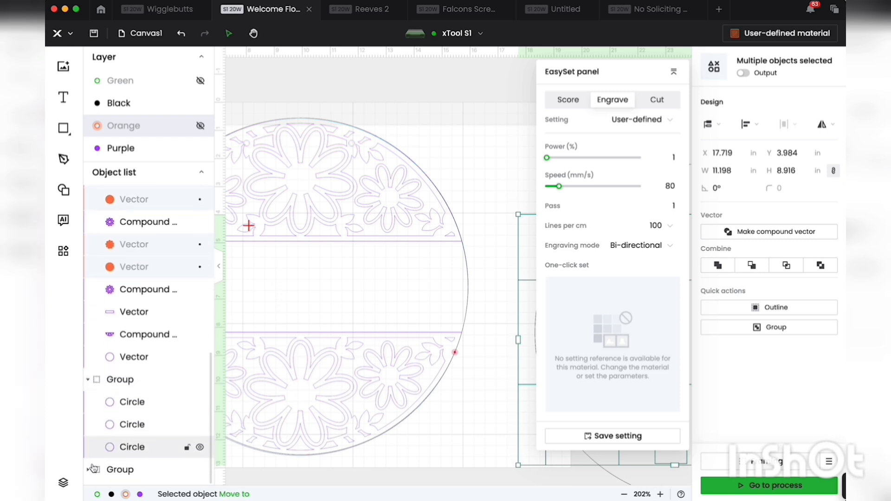
left_click(133, 442)
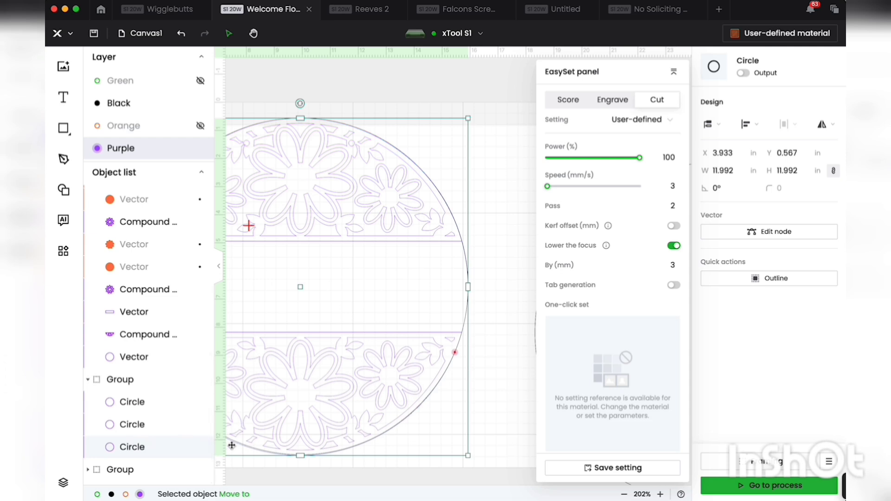
mouse_move(204, 450)
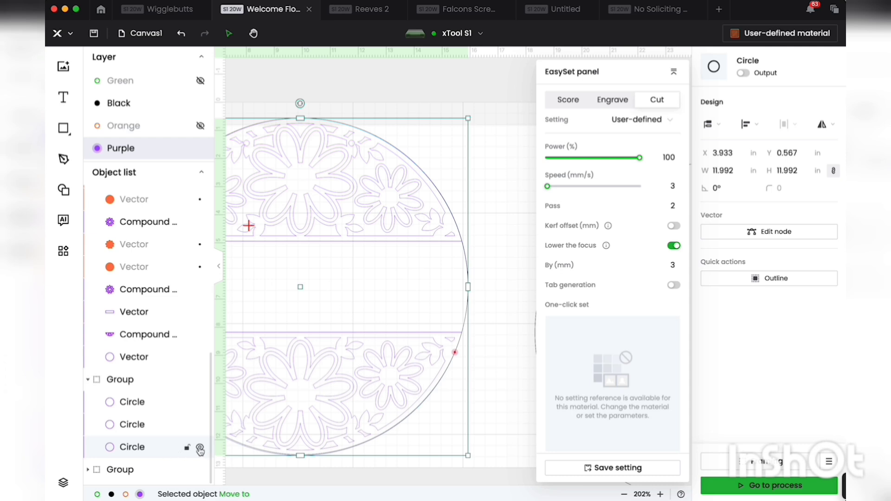
left_click(200, 450)
Step: Examine the purple layer's hanging holes, outline, centre band, half panels and flower vectors with their cut settings
left_click(155, 429)
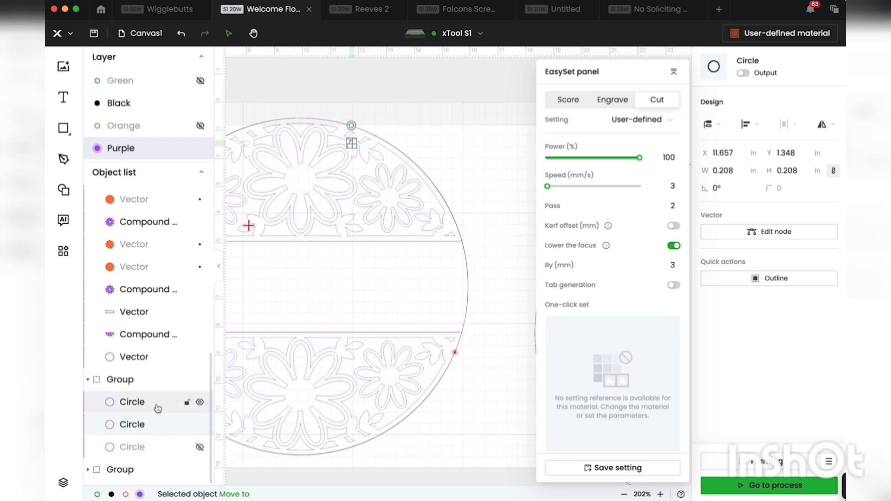
left_click(158, 409)
left_click(152, 359)
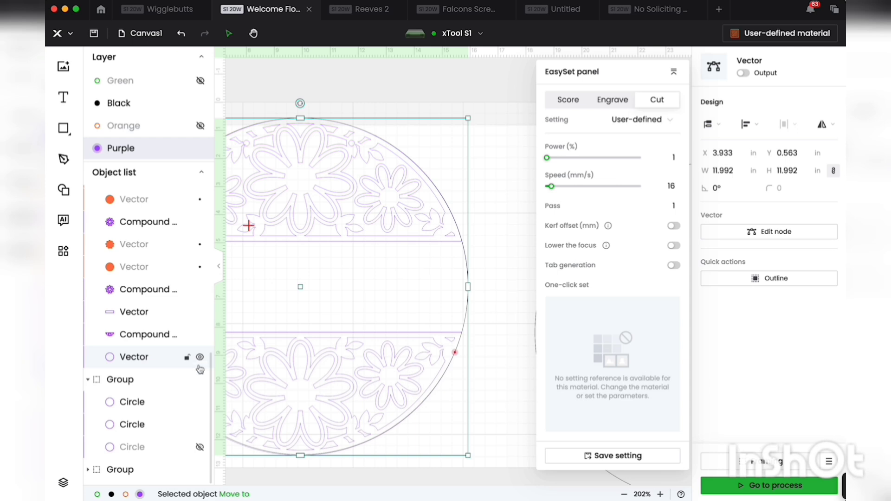
left_click(144, 342)
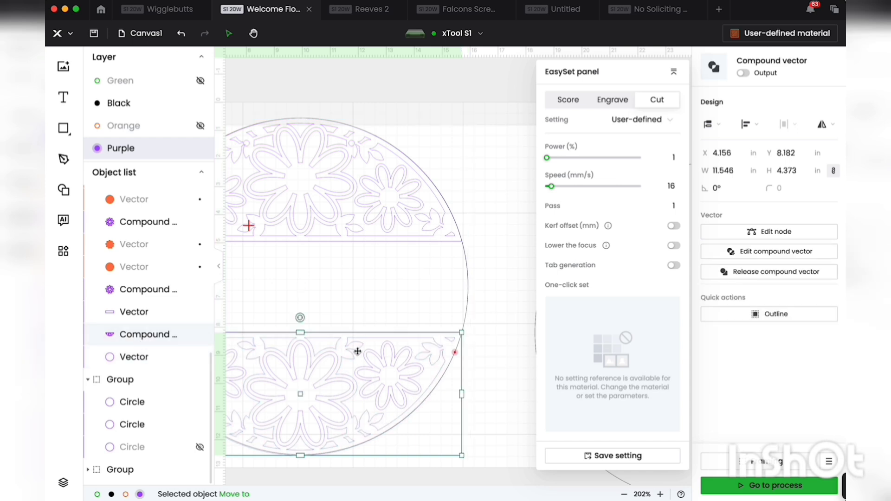
left_click(148, 317)
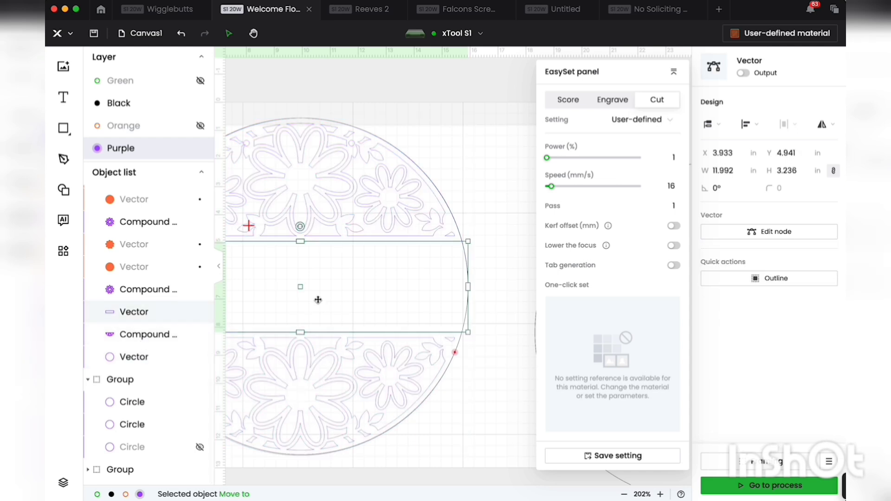
left_click(124, 226)
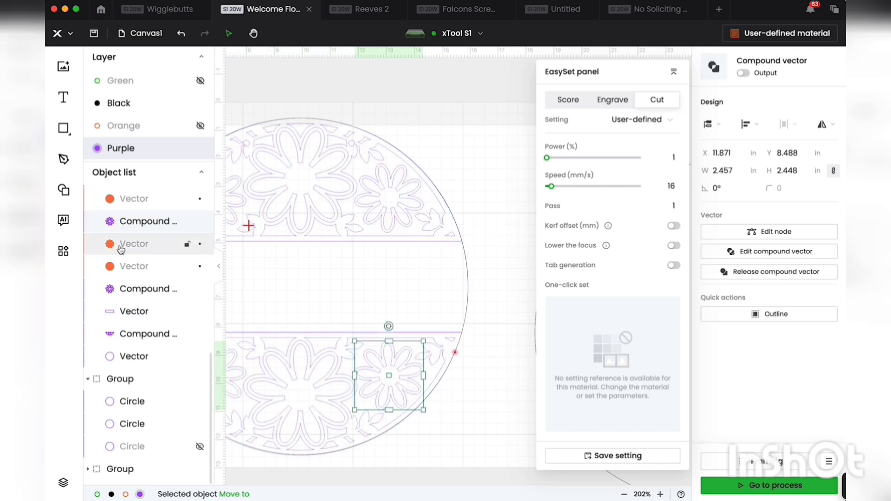
scroll(122, 354, "up", 5)
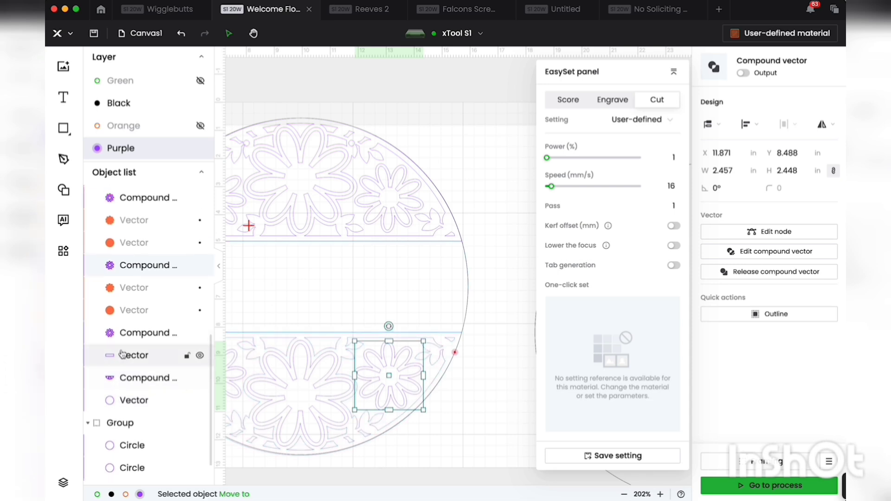
scroll(122, 354, "up", 1)
left_click(134, 296)
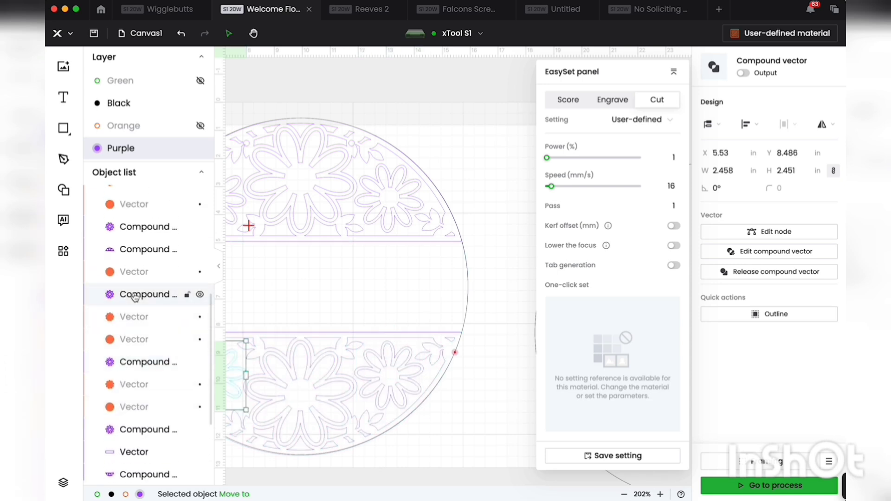
left_click(146, 250)
left_click(147, 229)
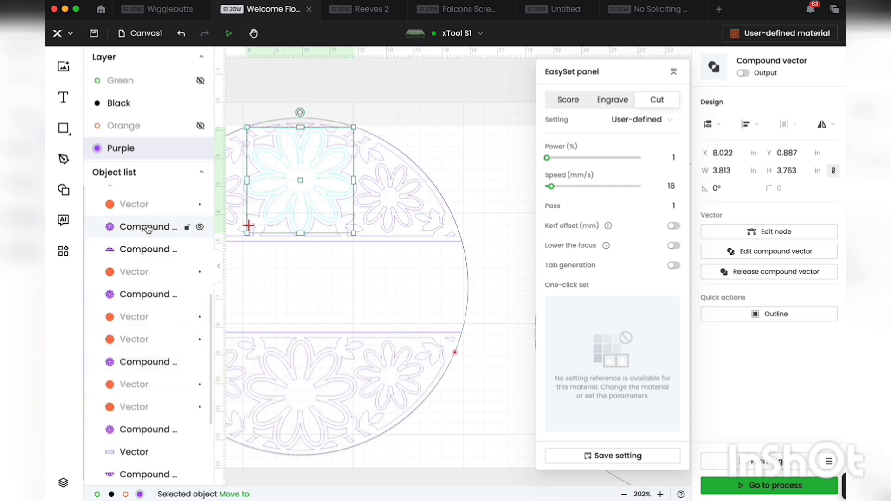
scroll(145, 229, "down", 1)
left_click(134, 237)
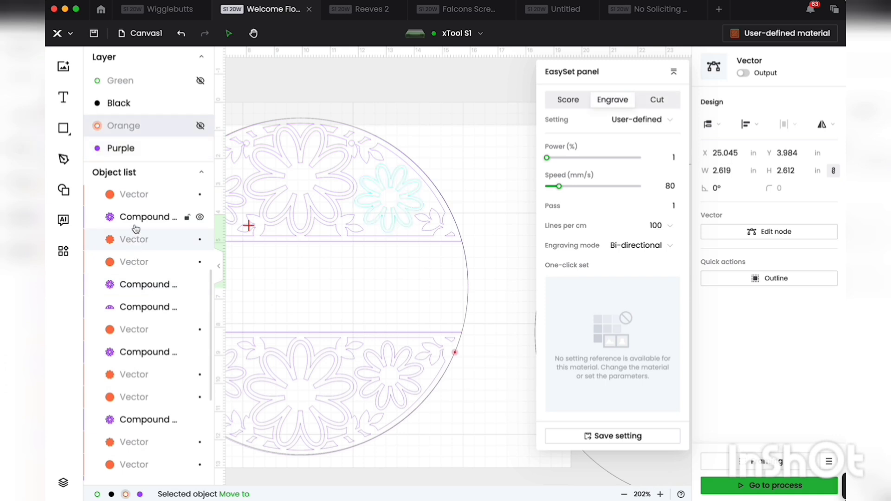
left_click(135, 227)
scroll(135, 224, "up", 8)
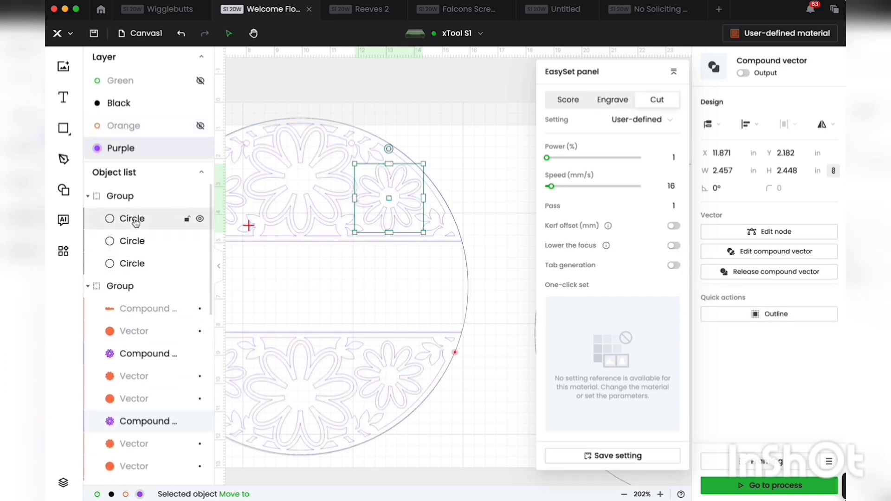
scroll(136, 224, "down", 8)
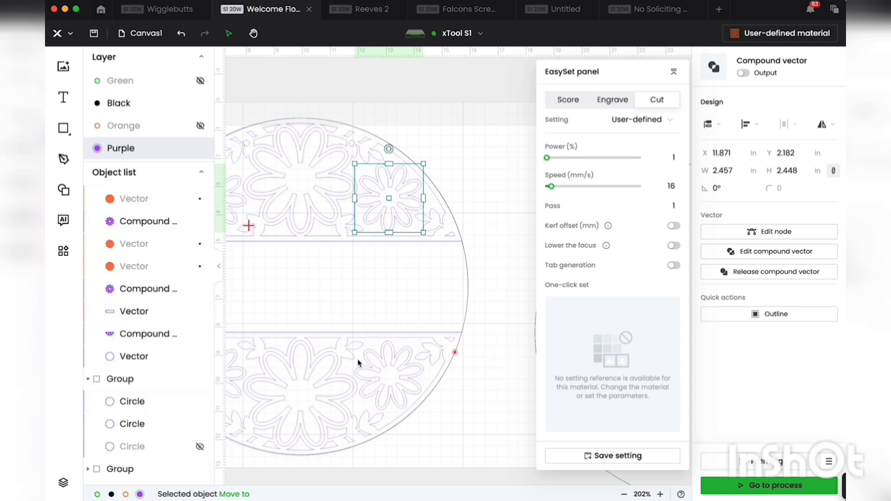
Step: Try nudging the grouped design vertically over the red marked points, up to Y 0.523 in and back down to Y 0.563 in
left_click(454, 433)
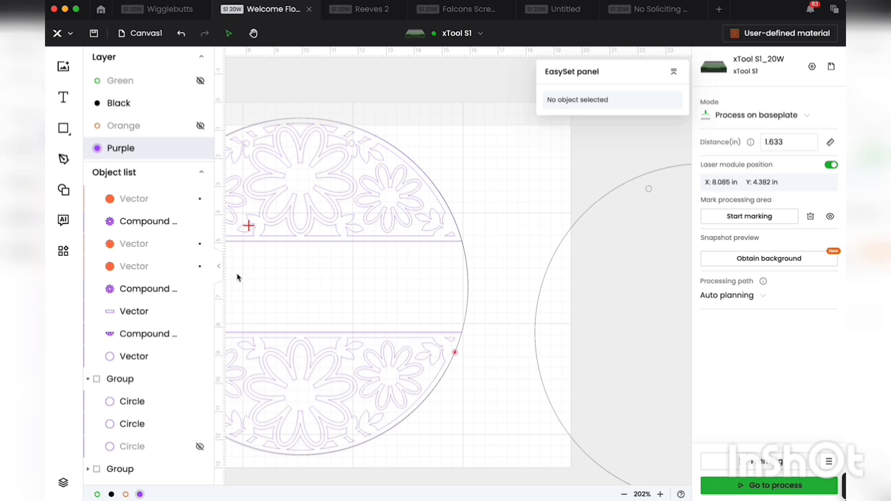
left_click(218, 267)
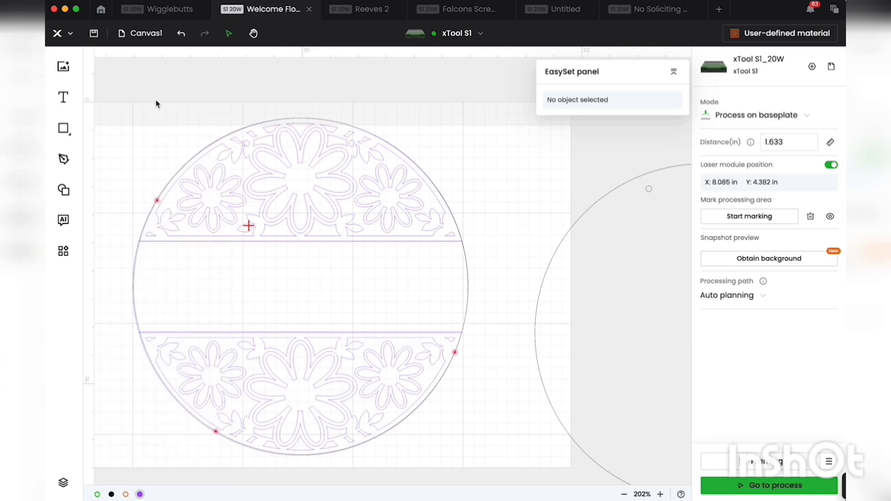
left_click_drag(141, 83, 444, 492)
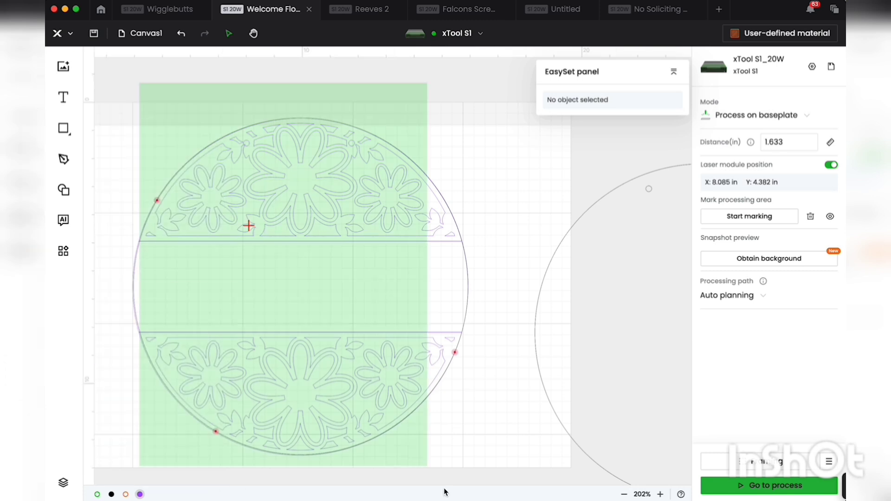
left_click_drag(526, 477, 502, 475)
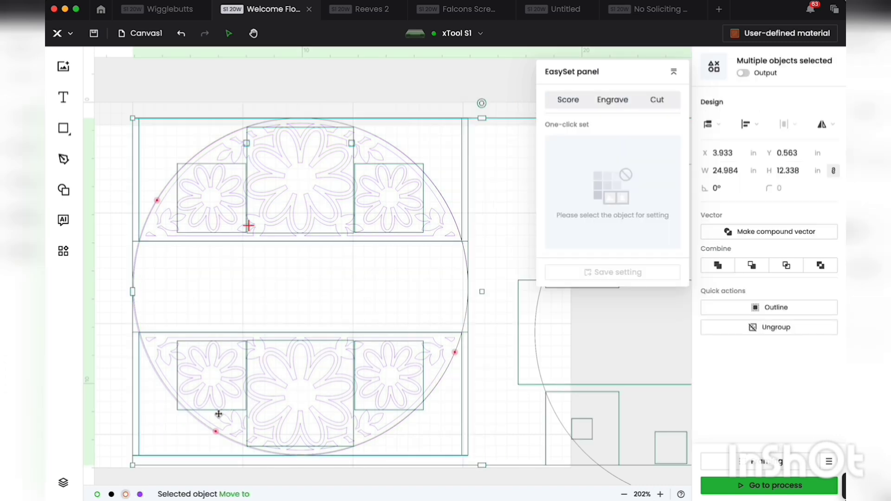
key("Down")
key("Up")
key("Up")
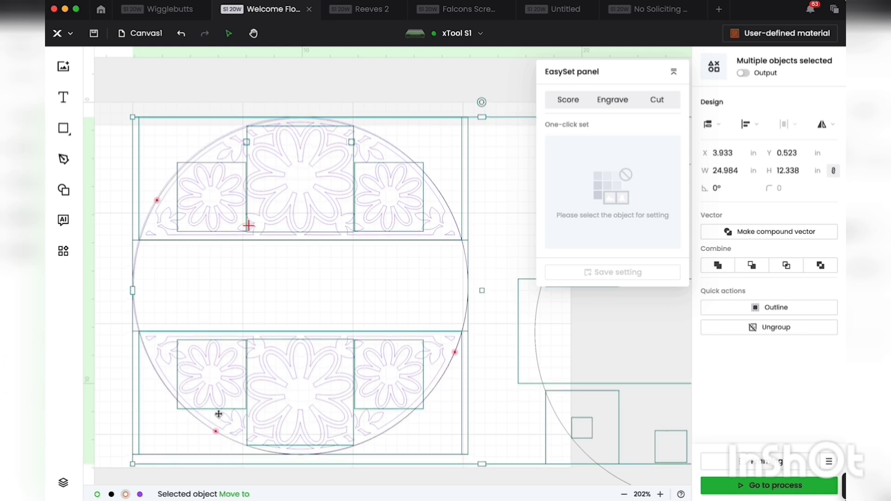
key("Down")
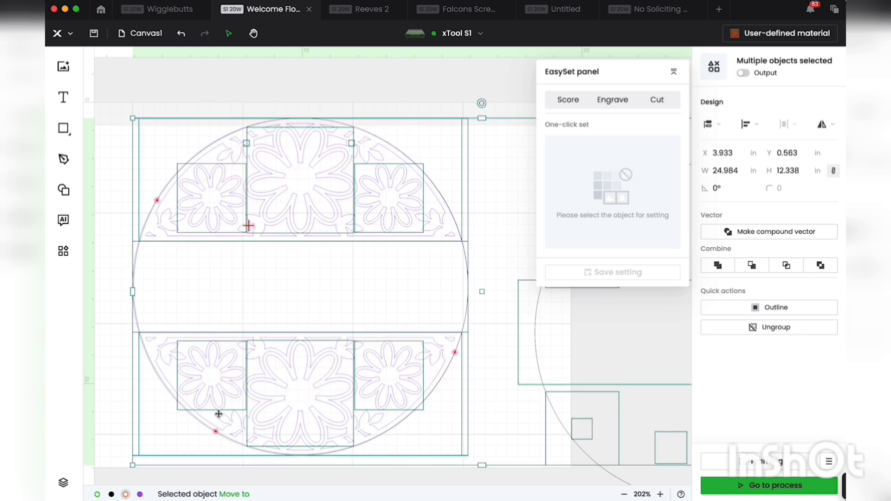
Step: Nudge the grouped floral design up to Y 0.523 in over the red marked points and deselect it
key("Left")
key("Left")
key("Up")
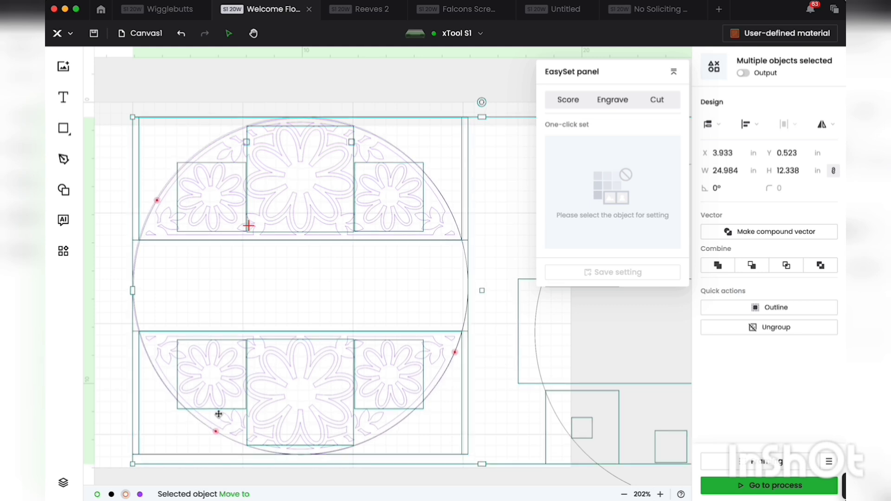
left_click(453, 104)
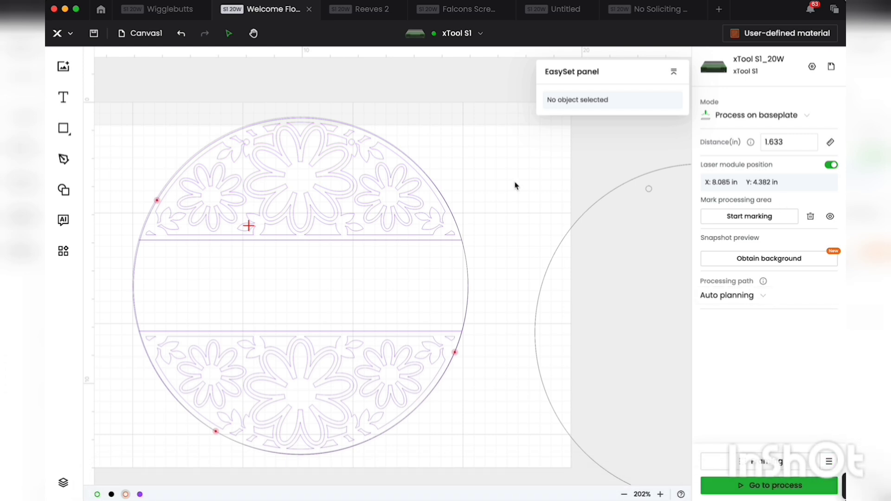
Step: Clear the existing marked points and mark a new processing area in Rectangle mode
left_click(811, 217)
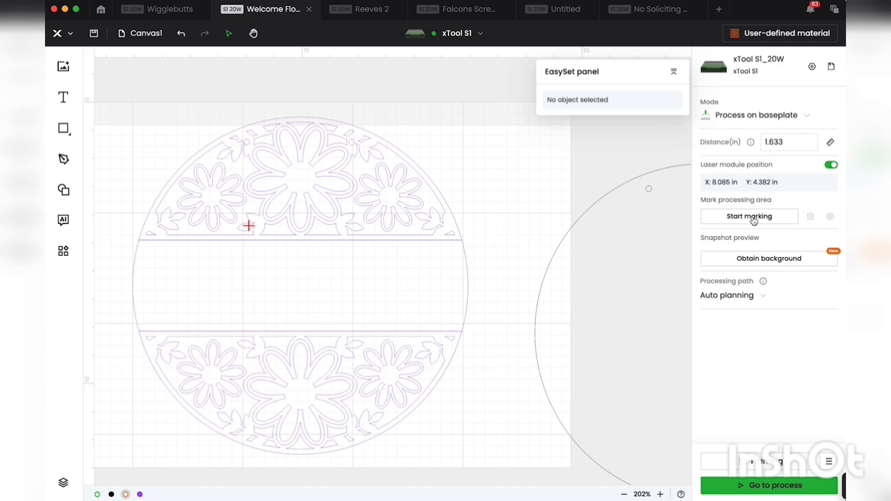
left_click(730, 217)
left_click(277, 261)
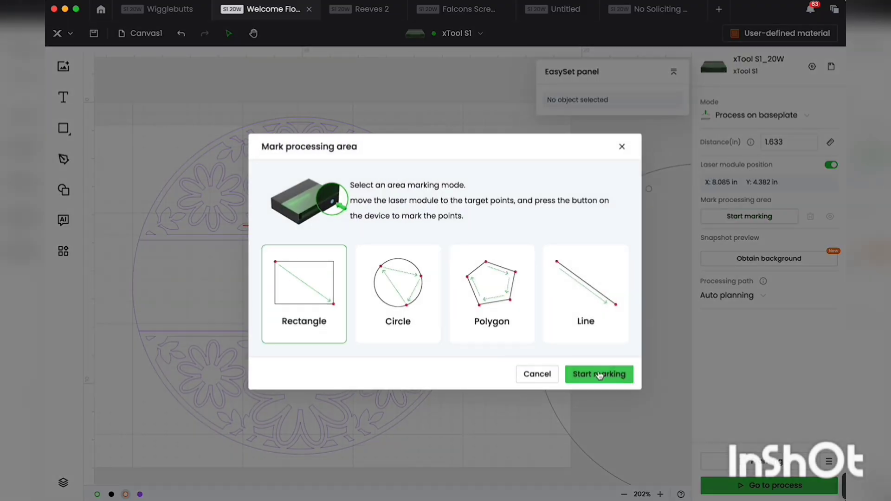
left_click(599, 375)
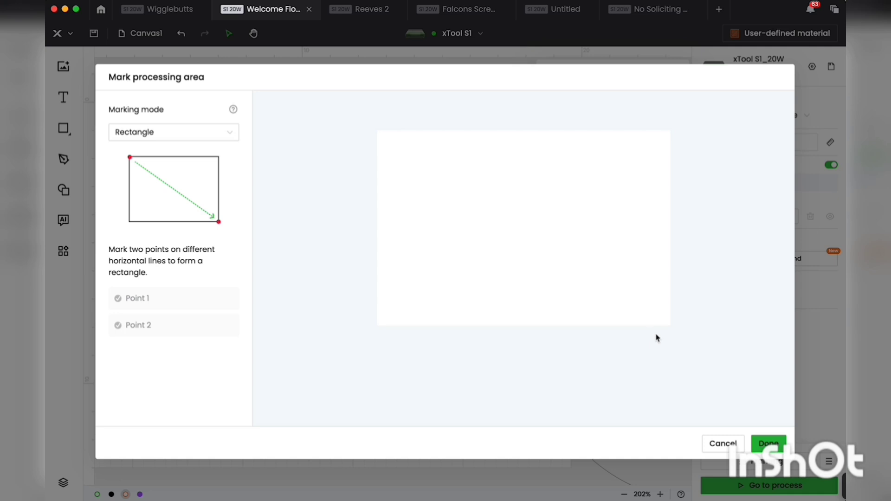
mouse_move(838, 486)
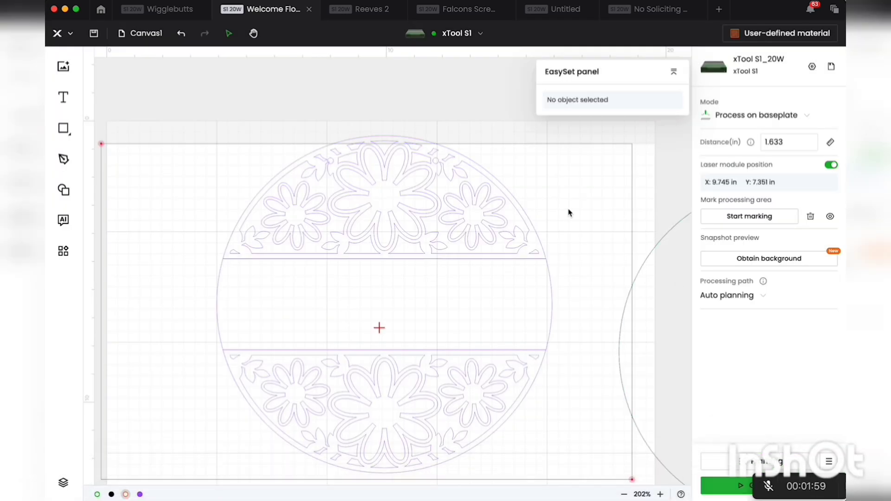
Step: Try shifting the floral design slightly within the marked rectangle, and undo the move
scroll(570, 213, "down", 2)
scroll(570, 213, "left", 2)
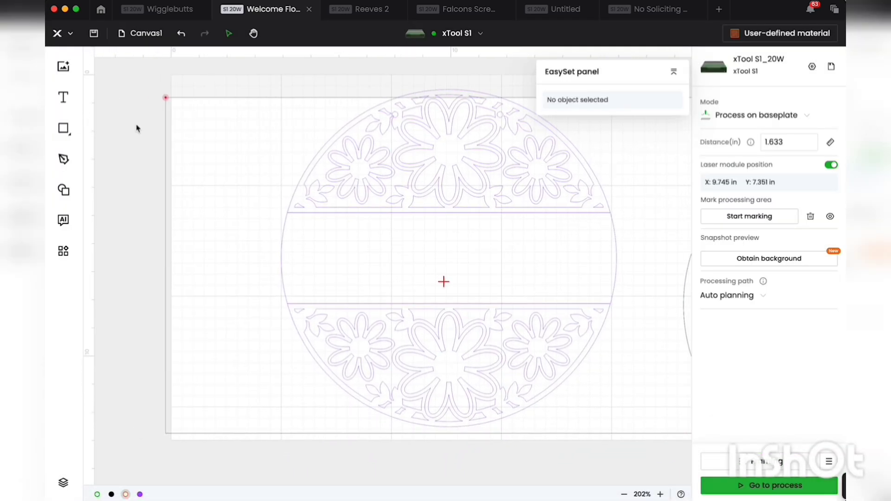
scroll(171, 225, "right", 3)
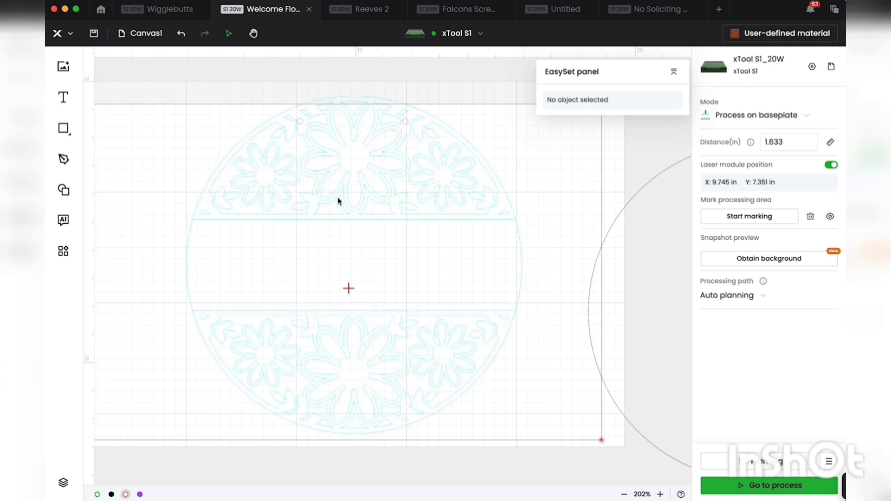
left_click_drag(407, 224, 427, 235)
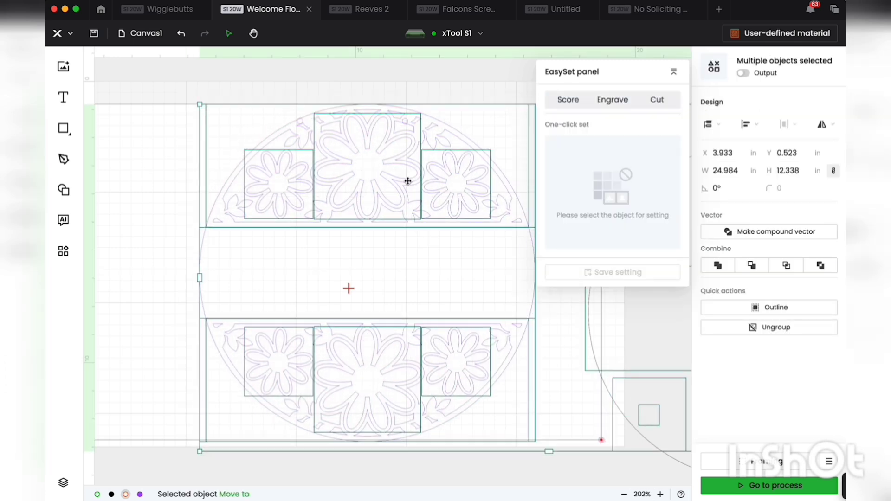
left_click(179, 37)
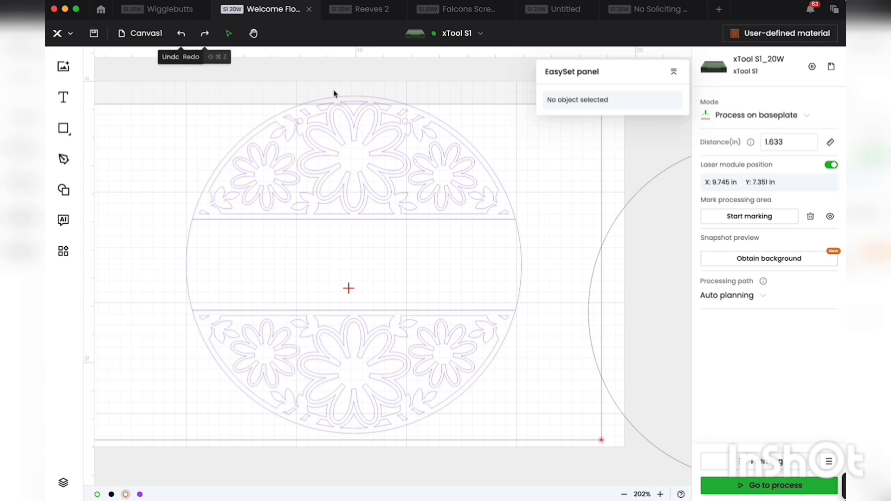
Step: Collapse the EasySet panel and move the whole floral design to X 6.992 in, Y 1.182 in, near the marked rectangle's far edge
left_click_drag(199, 99, 521, 438)
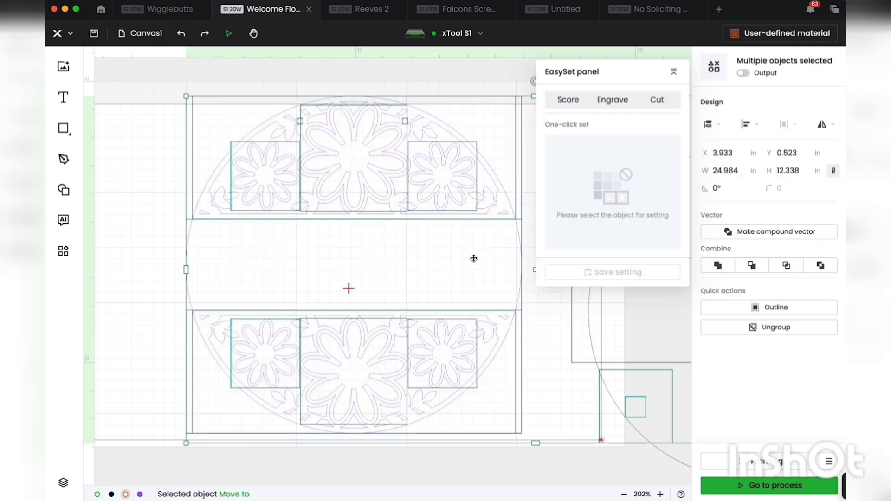
left_click(674, 76)
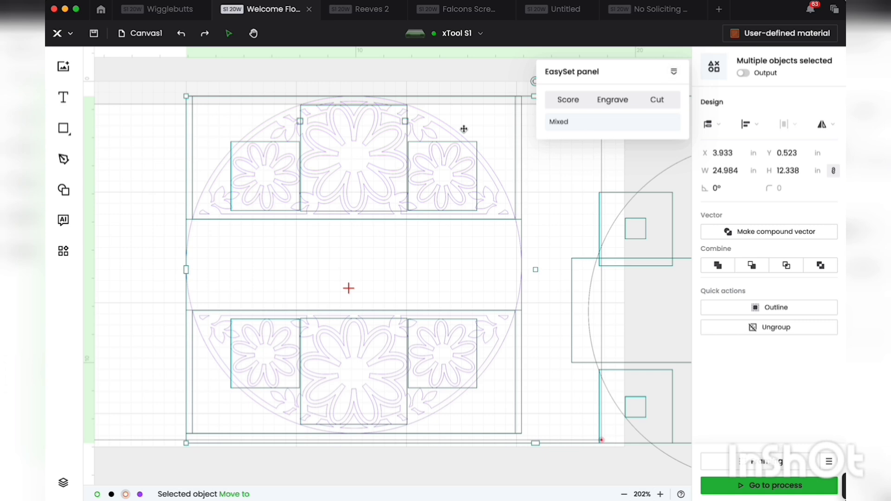
left_click_drag(464, 130, 550, 142)
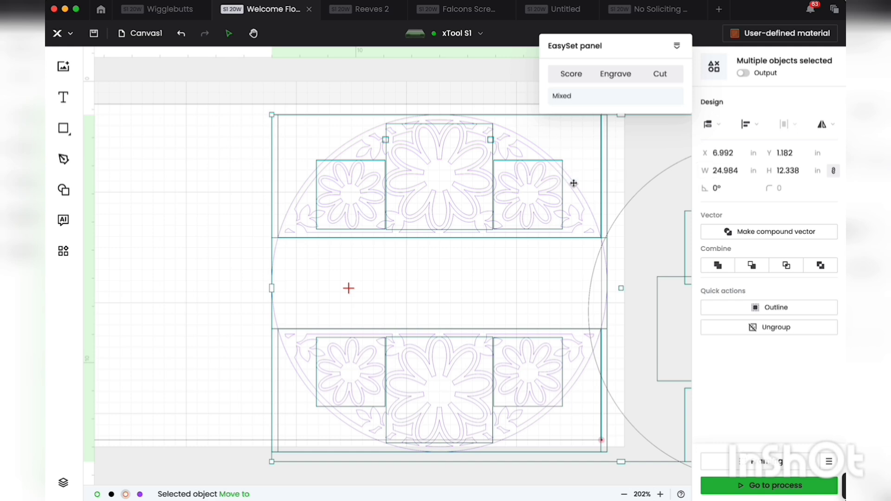
left_click(222, 194)
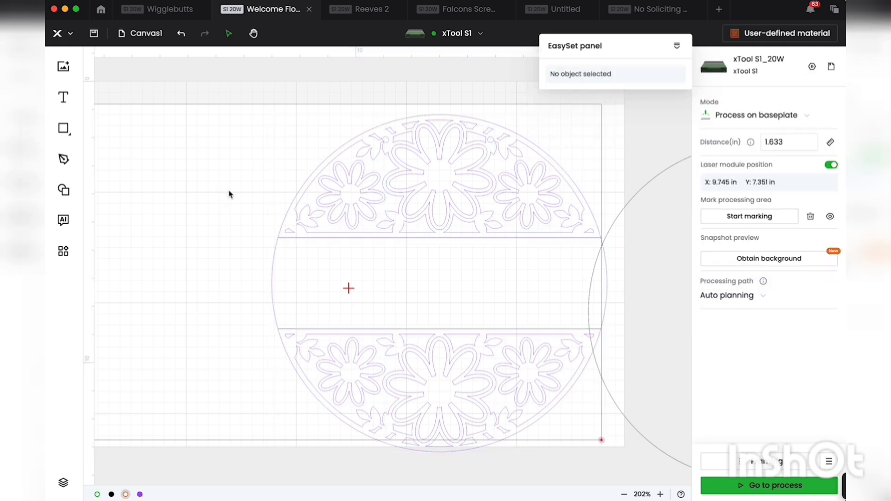
left_click(595, 236)
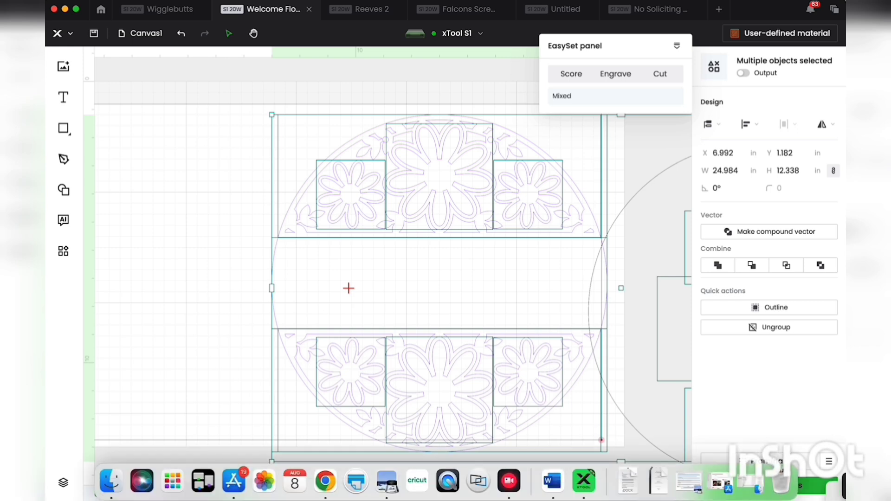
Step: Examine the cut settings of the purple layer's two small hanging-hole circles and its outer outline vector
mouse_move(842, 489)
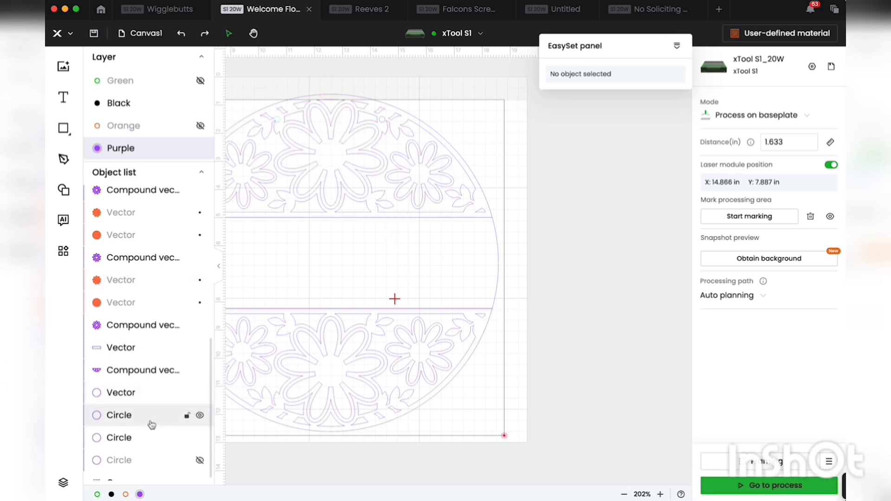
scroll(152, 425, "down", 1)
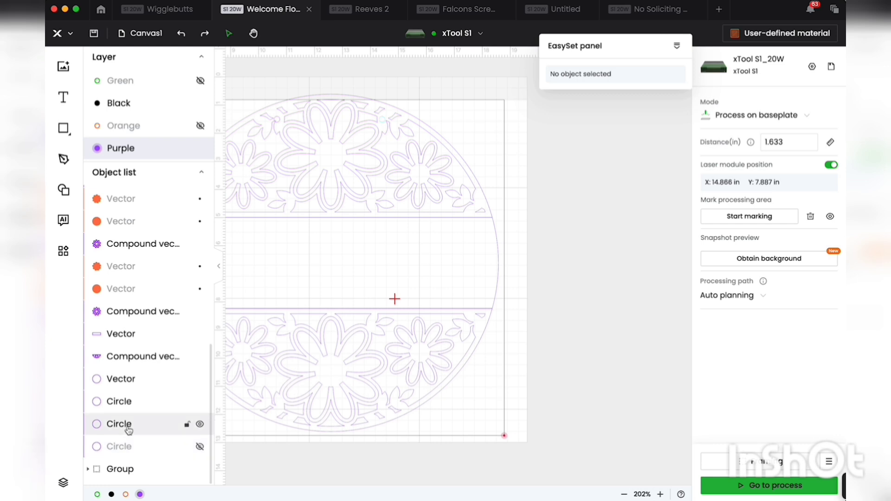
left_click(128, 430)
left_click(127, 405)
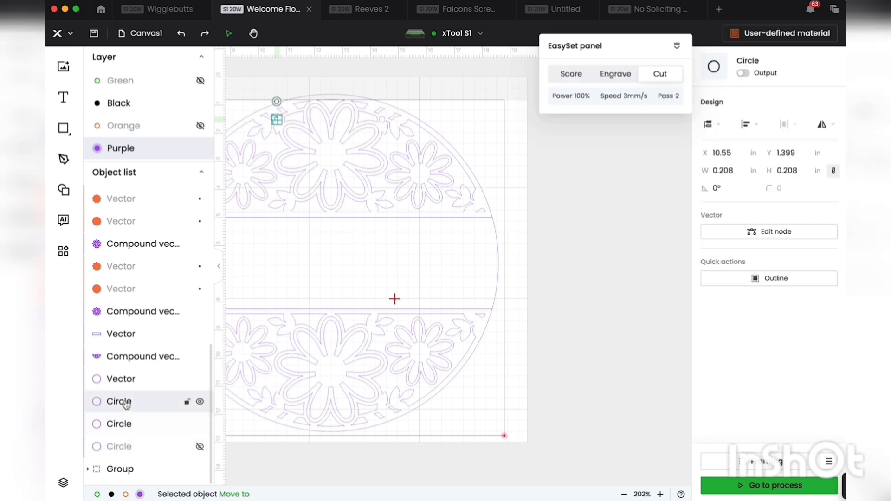
left_click(126, 381)
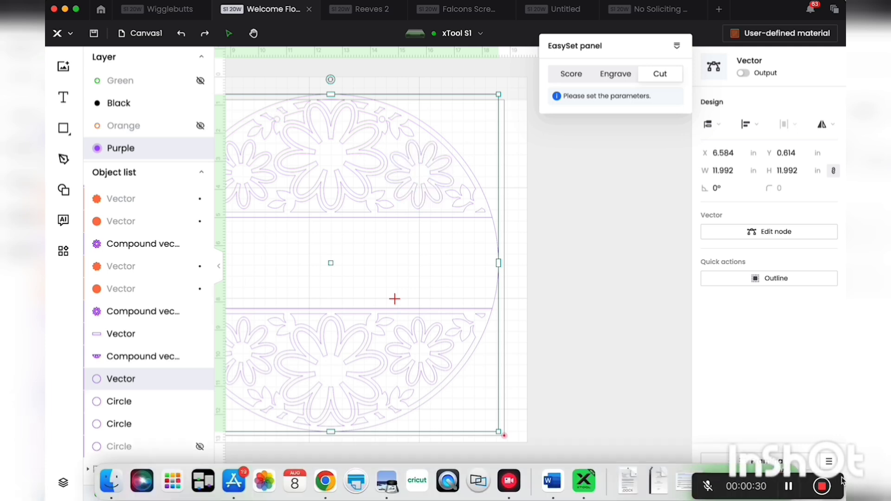
left_click(828, 488)
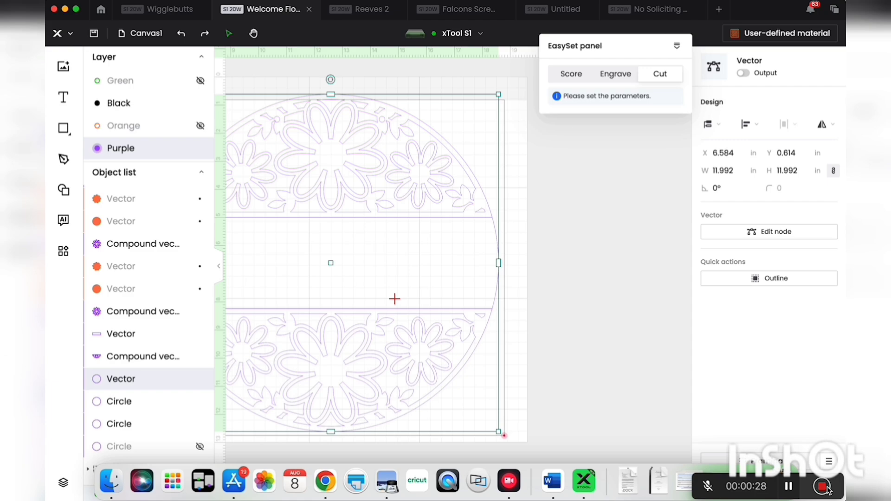